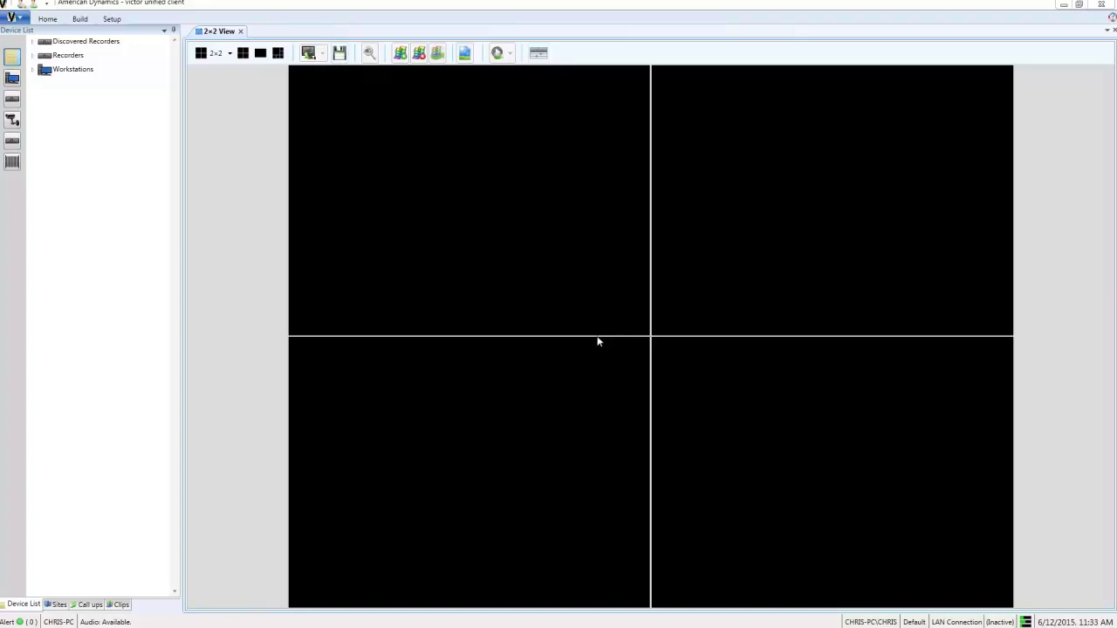
# Step: Create a new incident titled 'Wallet Theft' saved in the Incidents folder
pyautogui.click(46, 20)
pyautogui.click(137, 48)
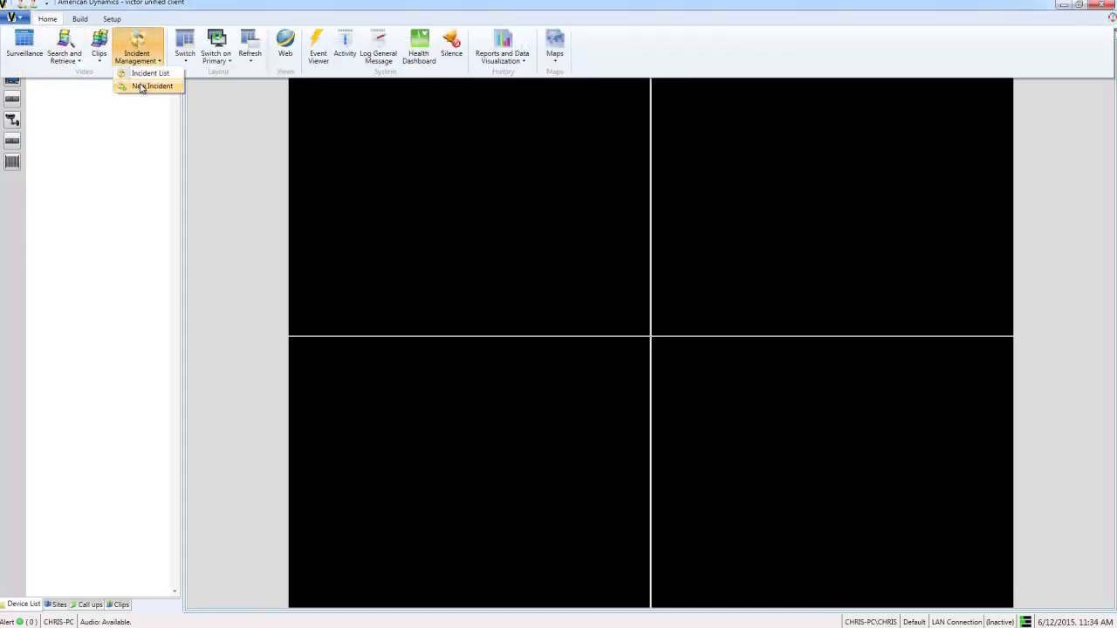
pyautogui.click(144, 86)
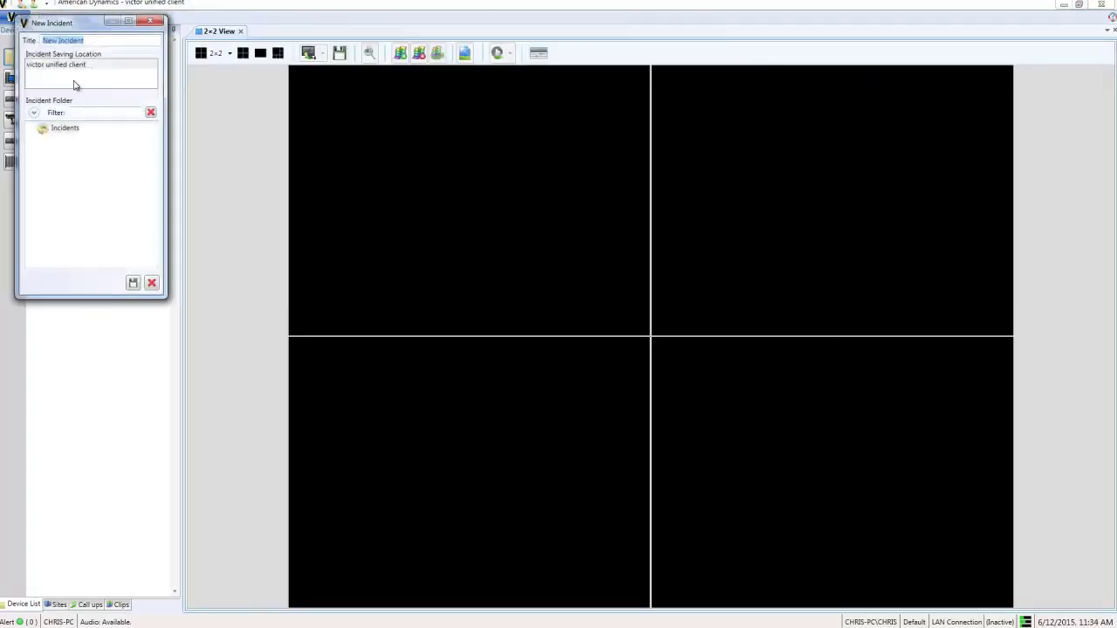
pyautogui.write('Wallet Thef')
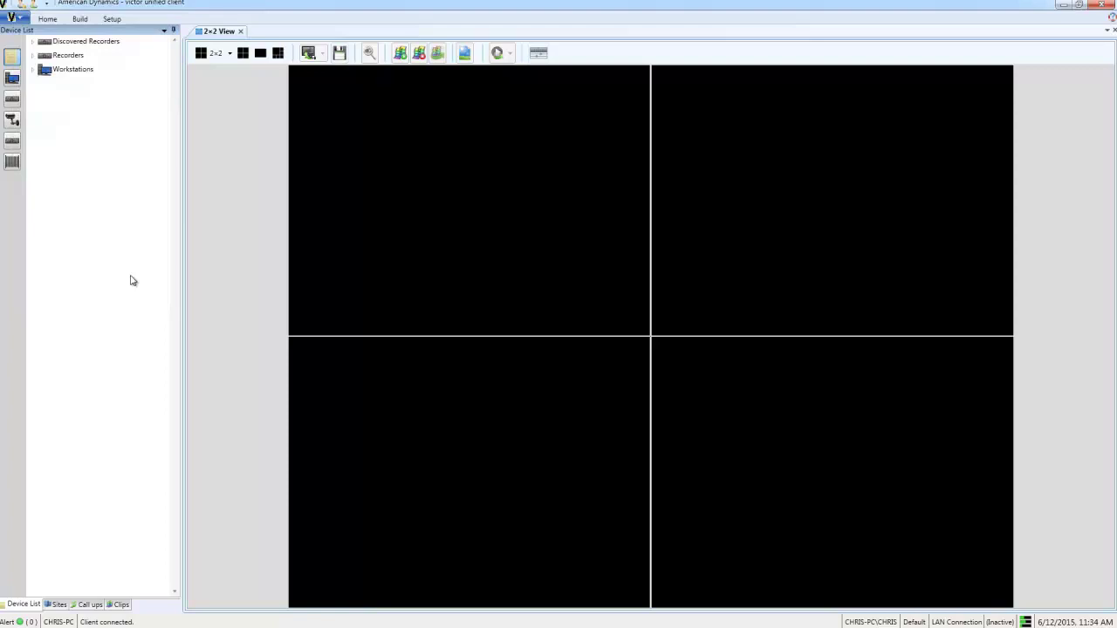
# Step: In the Search Wizard, add the 600 Box camera from recorder Chris46 to the search
pyautogui.click(48, 19)
pyautogui.click(64, 54)
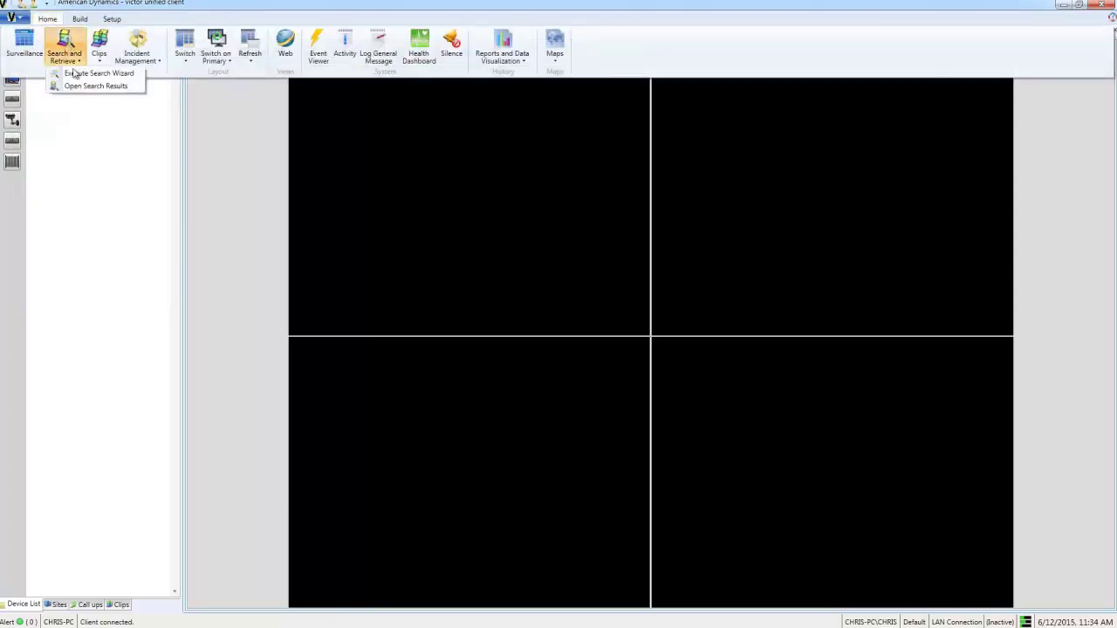
pyautogui.click(77, 73)
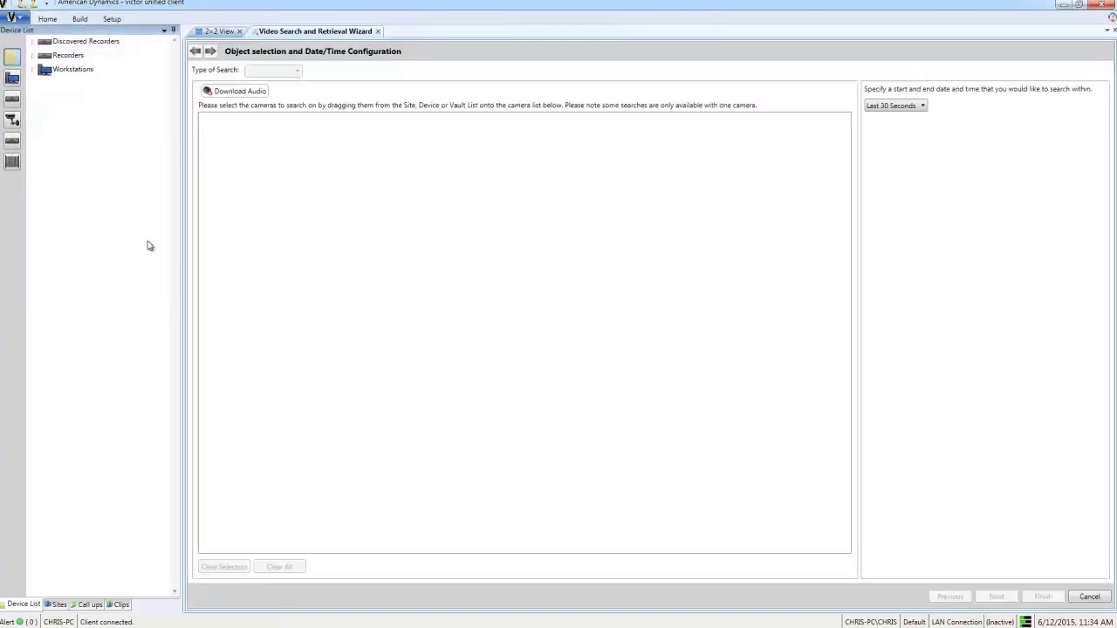
pyautogui.click(32, 56)
pyautogui.click(46, 99)
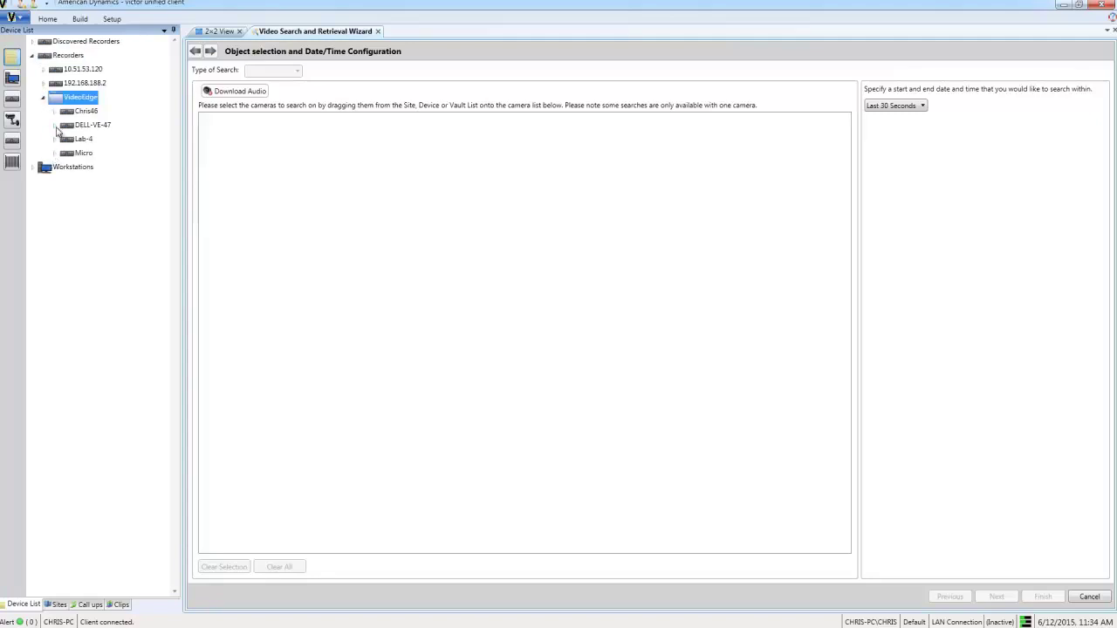
pyautogui.doubleClick(66, 112)
pyautogui.click(94, 139)
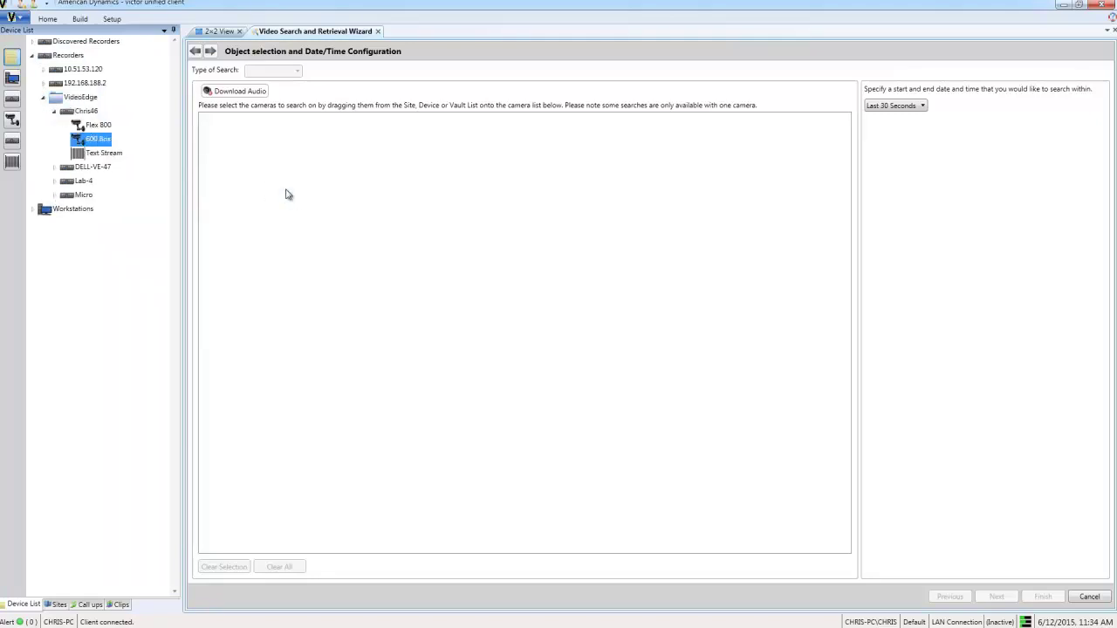
pyautogui.moveTo(288, 194); pyautogui.dragTo(285, 195)
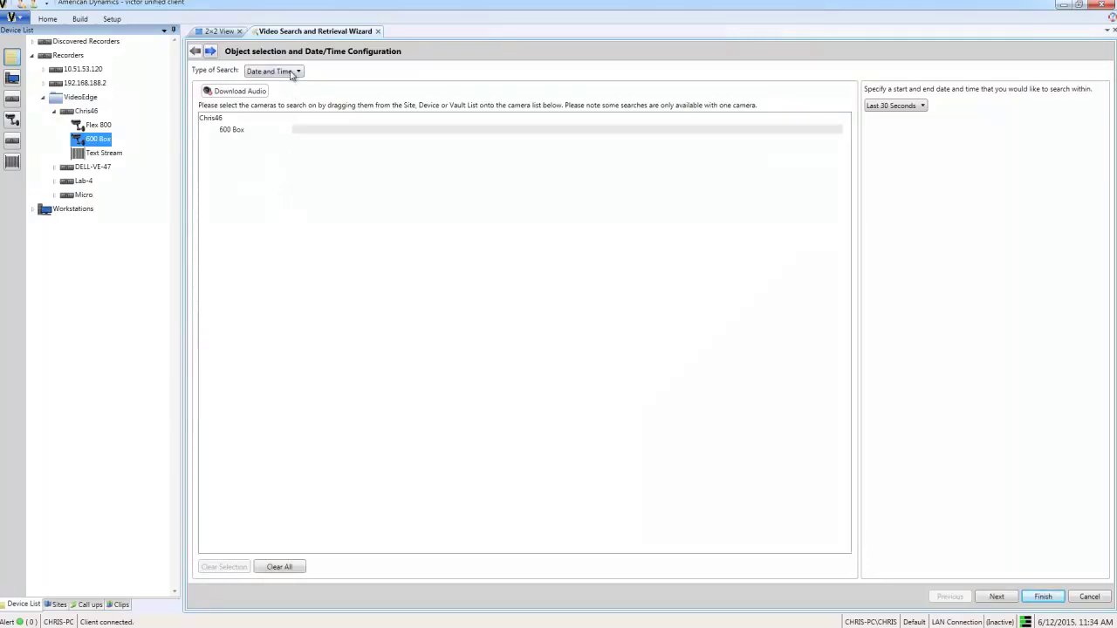
# Step: Set a Specific Range search starting at 11:13:14 AM and run it
pyautogui.click(894, 107)
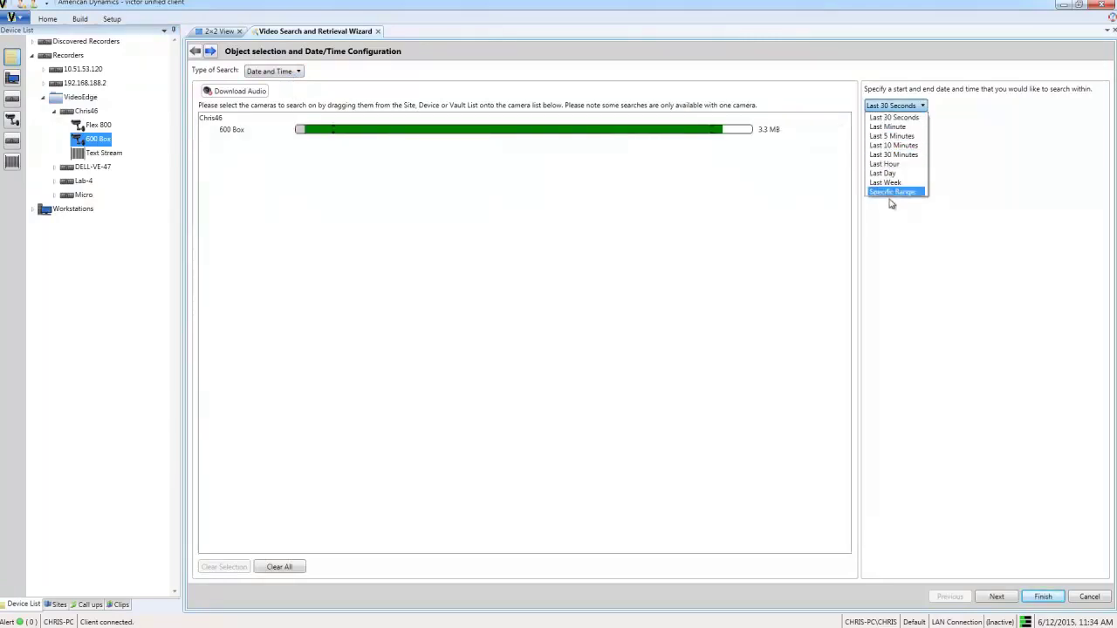
pyautogui.click(891, 194)
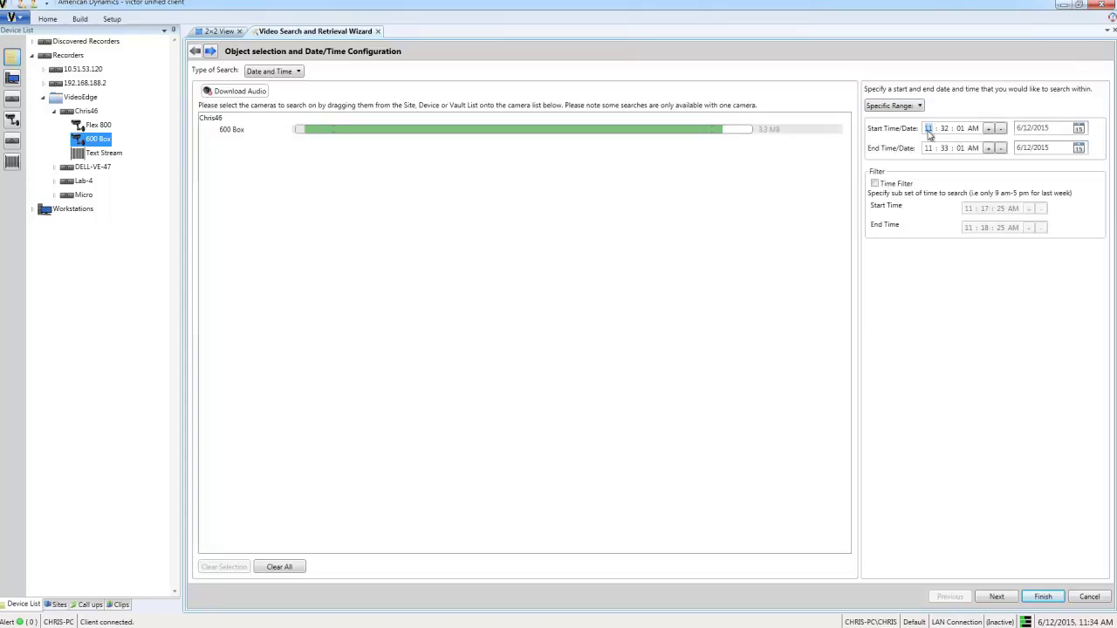
pyautogui.press('Right')
pyautogui.write('13')
pyautogui.write('14')
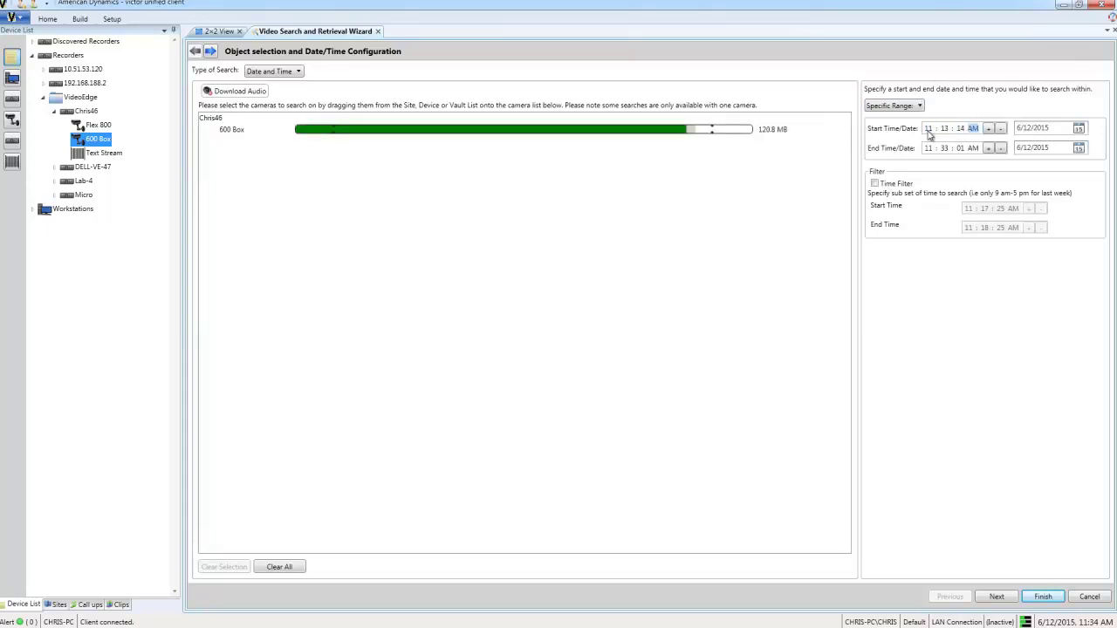
pyautogui.write('11')
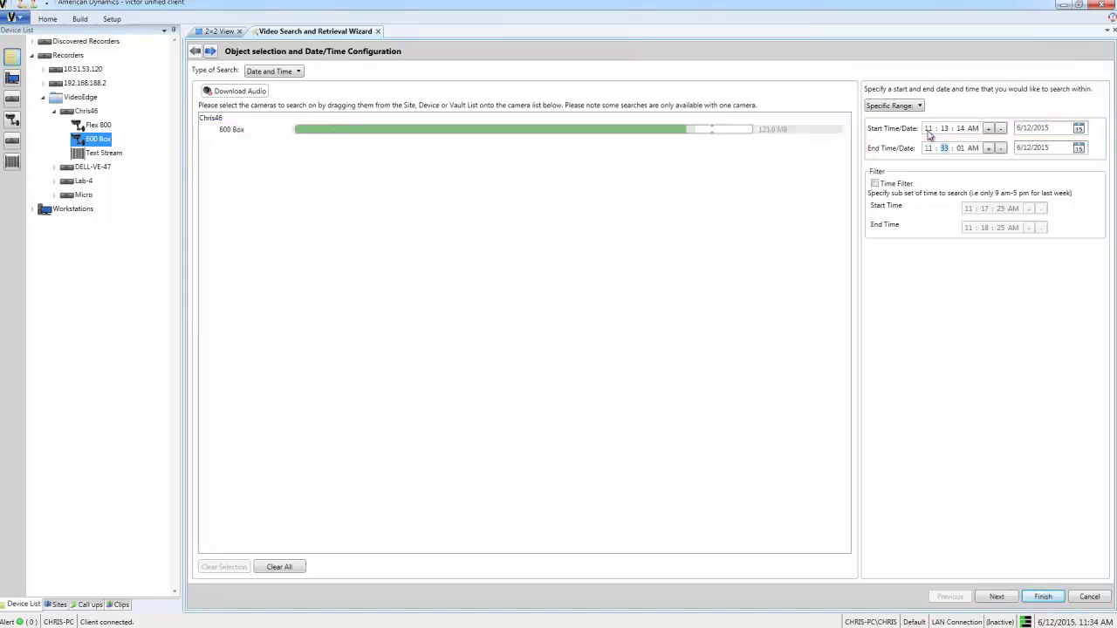
pyautogui.write('14')
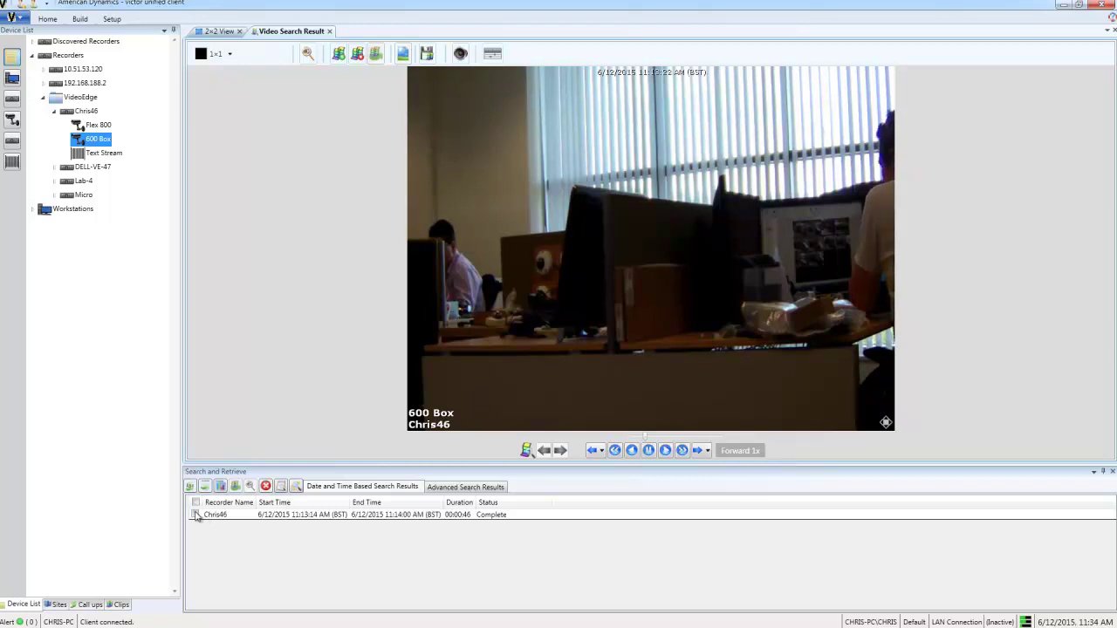
# Step: Export the Chris46 result as clip 'Theft View' into the Wallet Theft incident
pyautogui.click(196, 515)
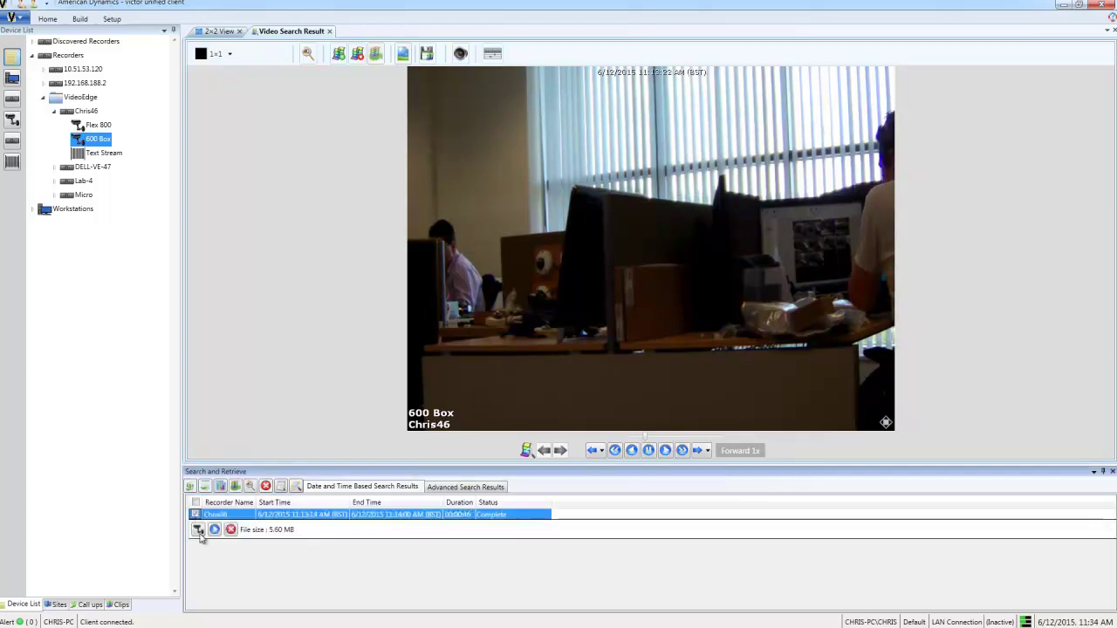
pyautogui.click(236, 487)
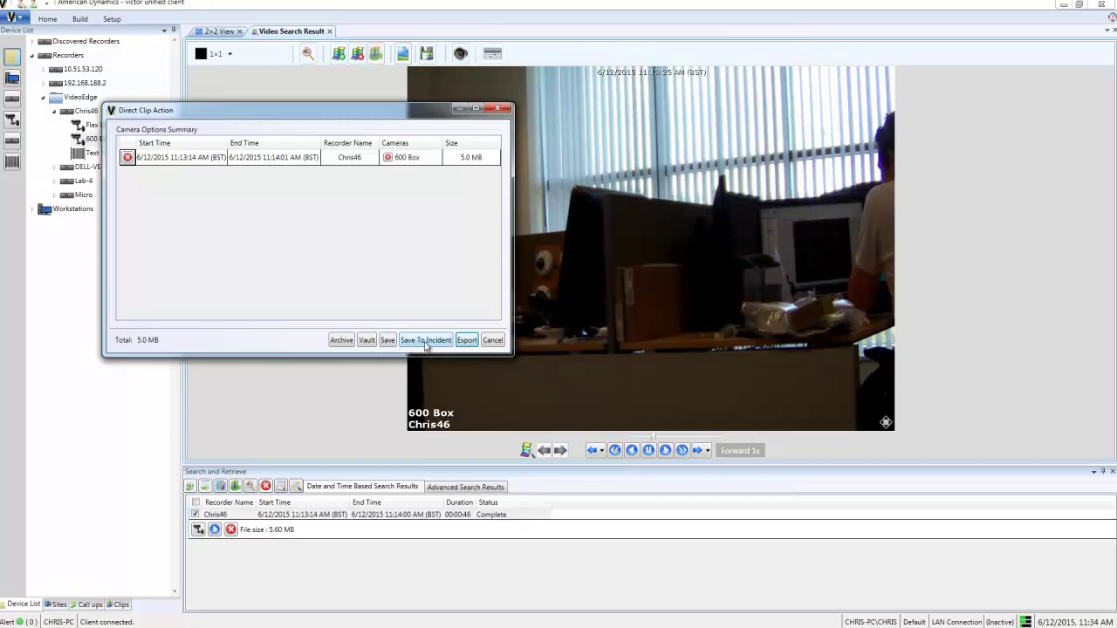
pyautogui.click(466, 340)
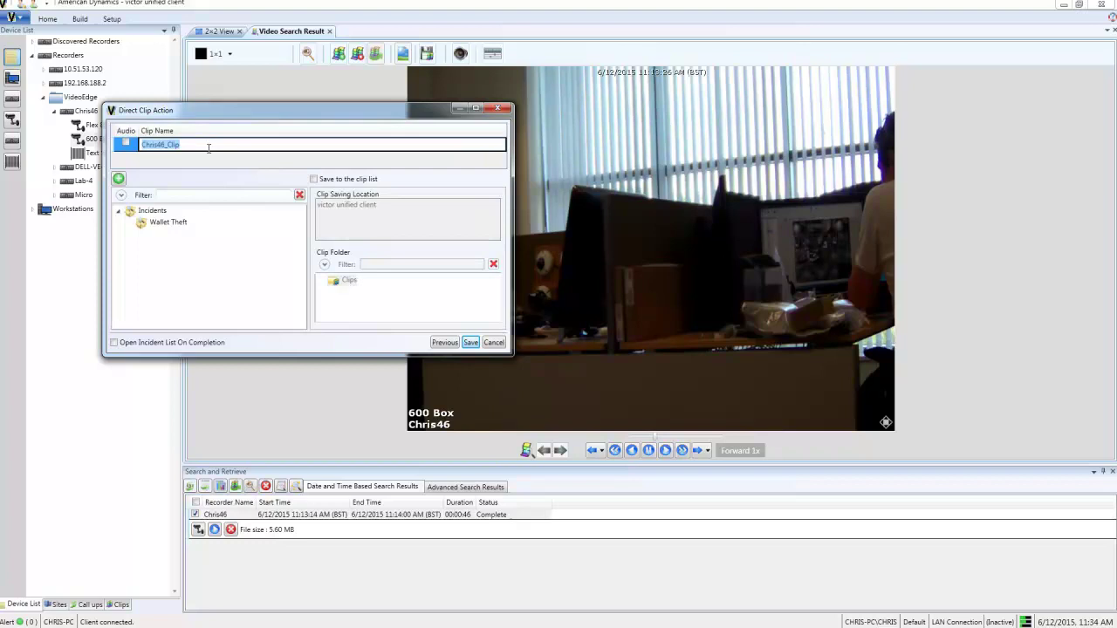
pyautogui.write('Theft View')
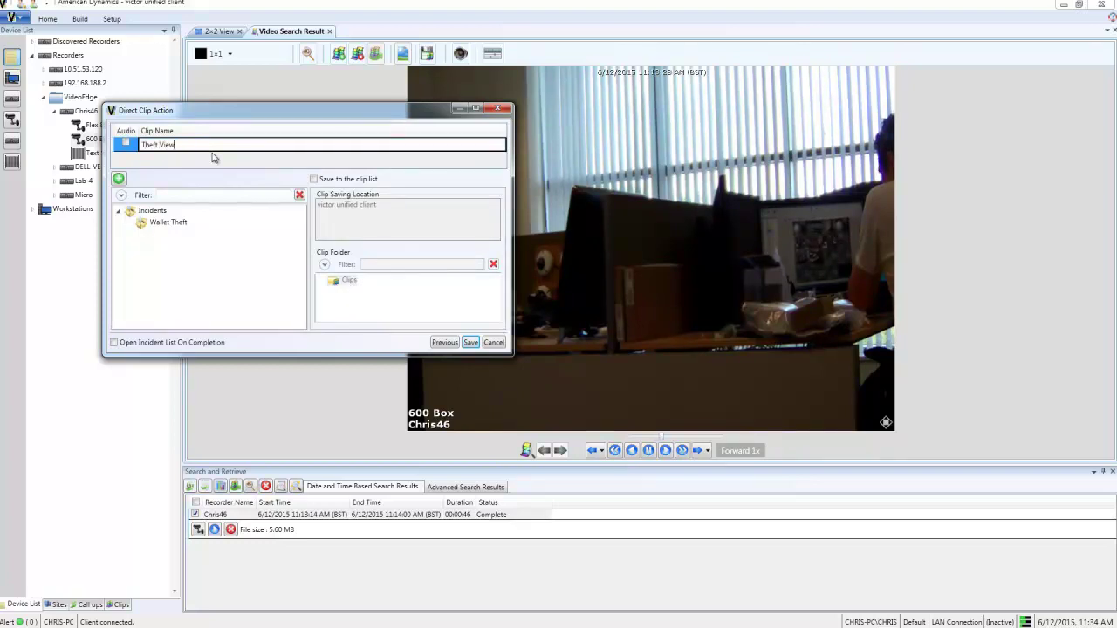
pyautogui.click(178, 224)
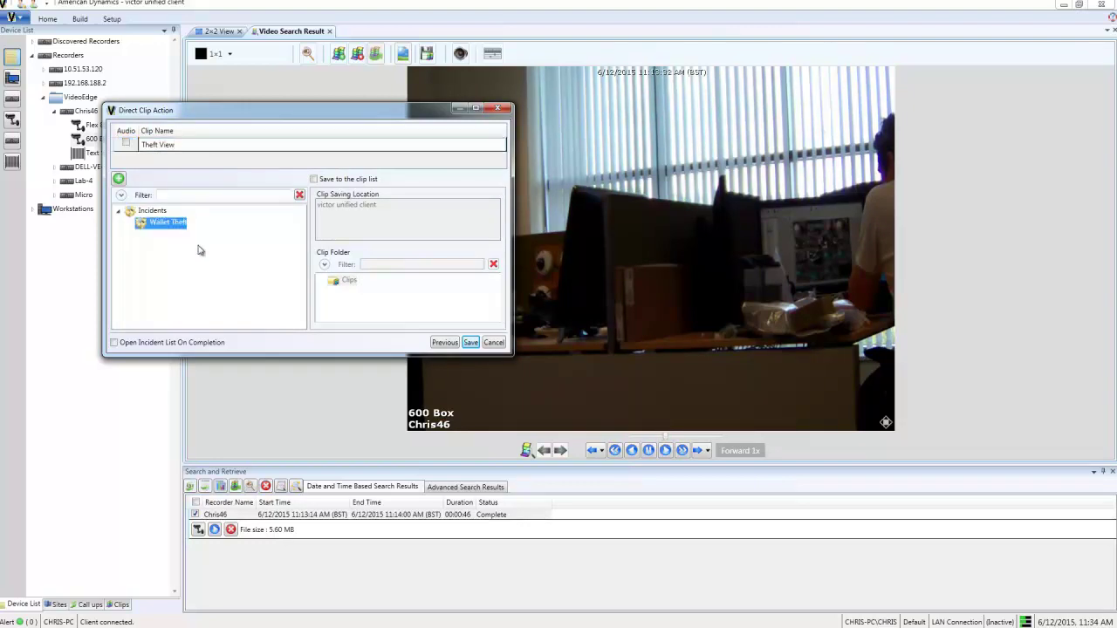
pyautogui.click(469, 342)
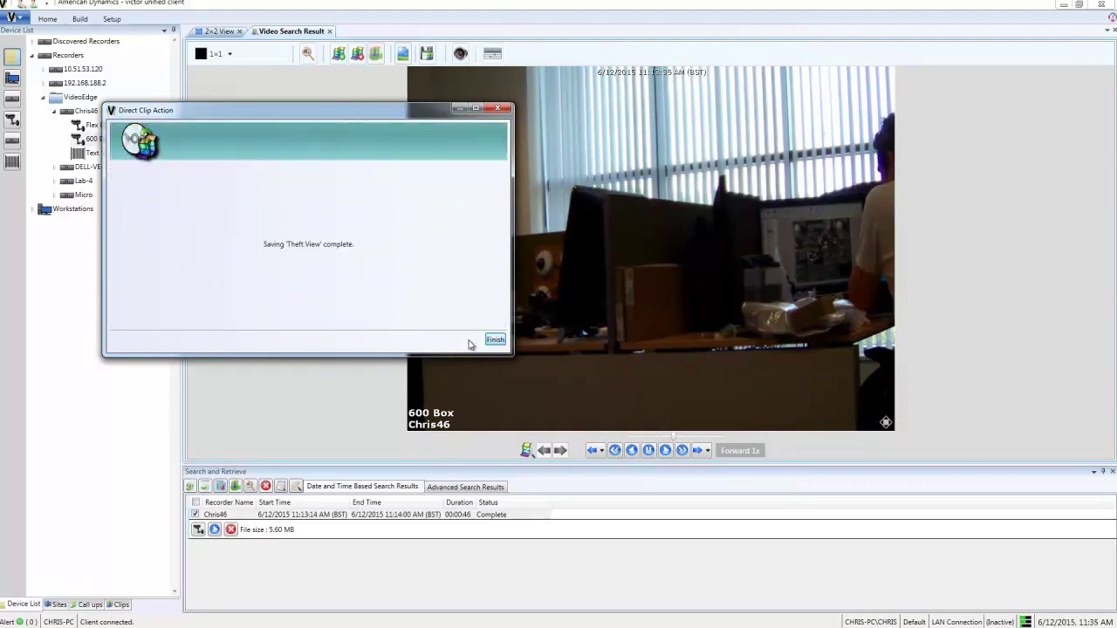
pyautogui.click(495, 340)
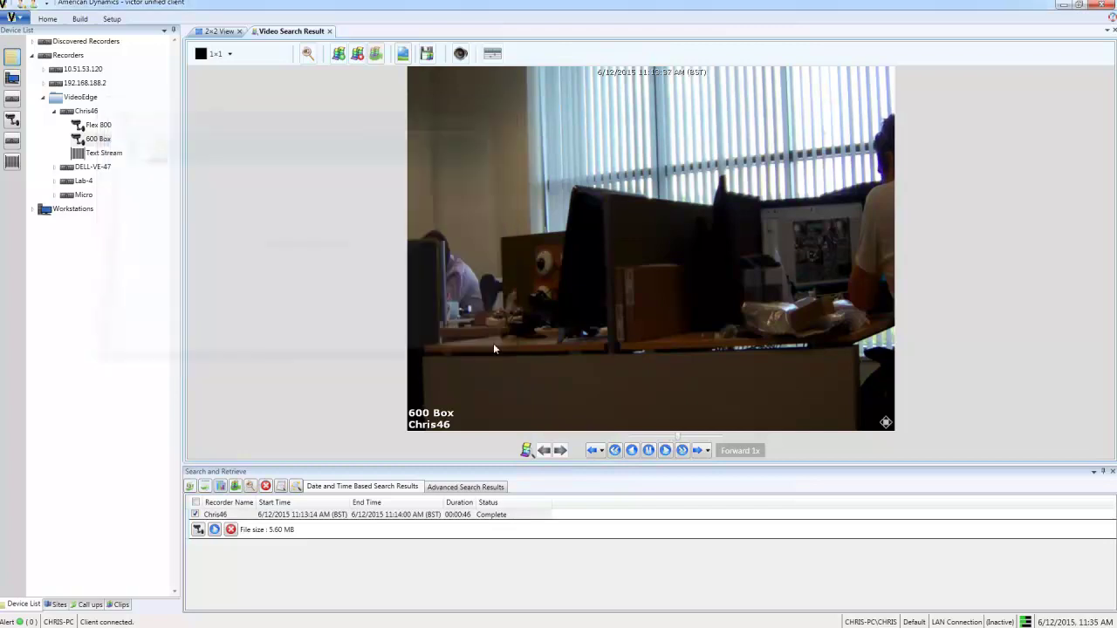
pyautogui.click(1113, 483)
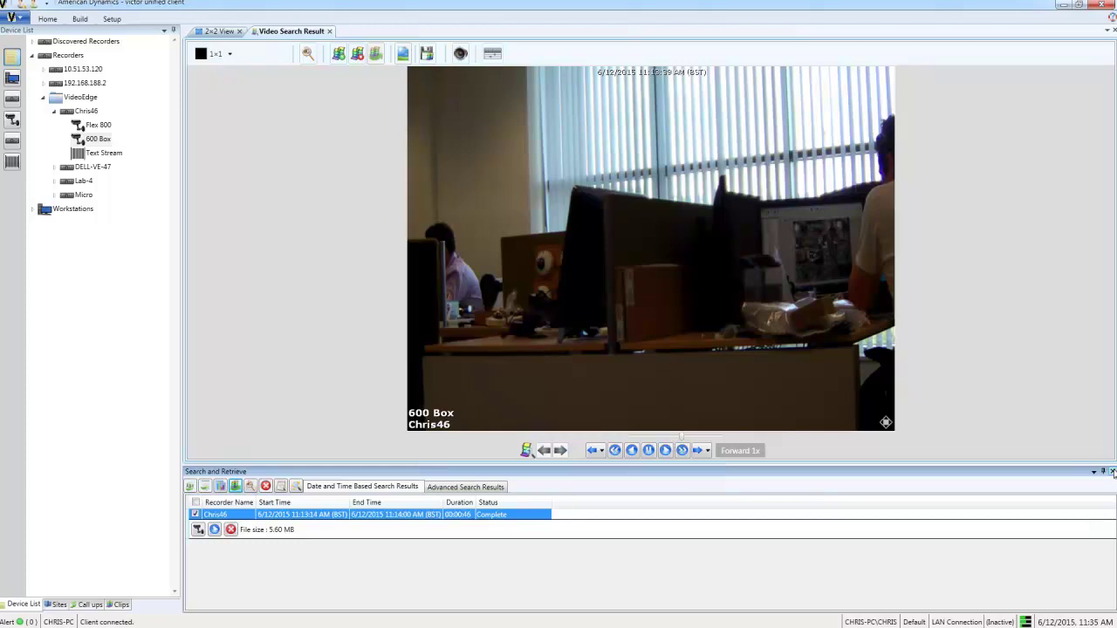
pyautogui.click(1112, 471)
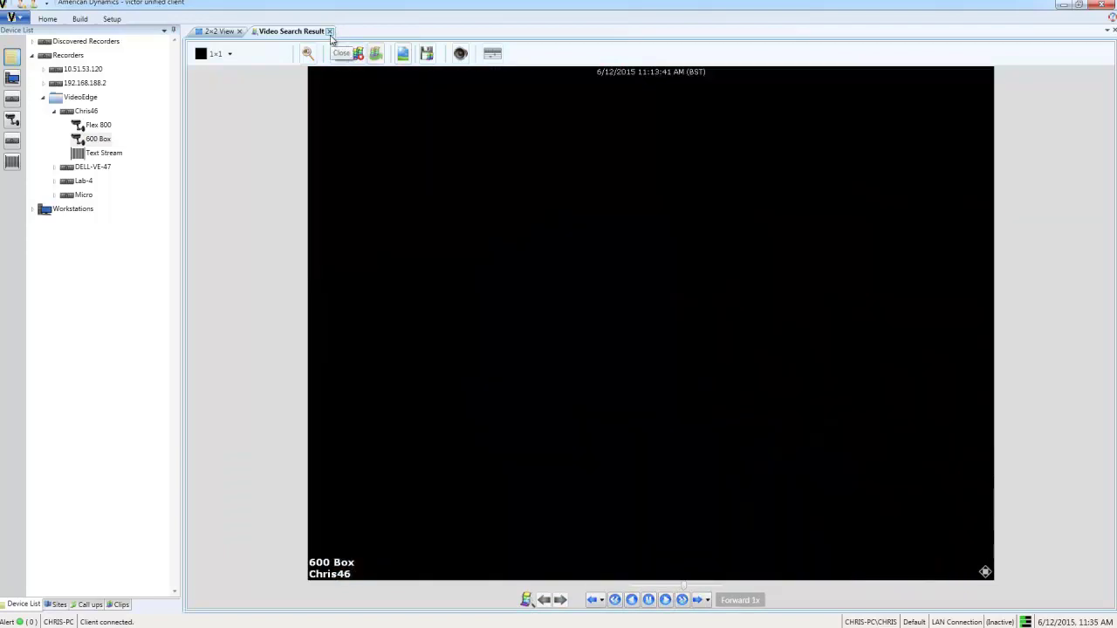
pyautogui.click(329, 32)
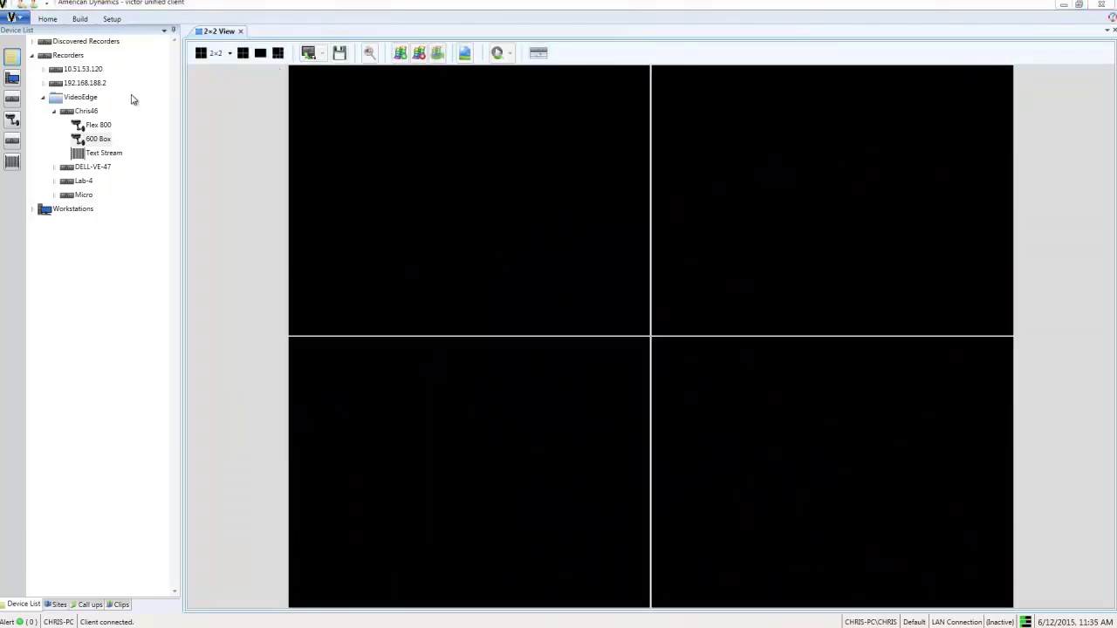
pyautogui.click(54, 196)
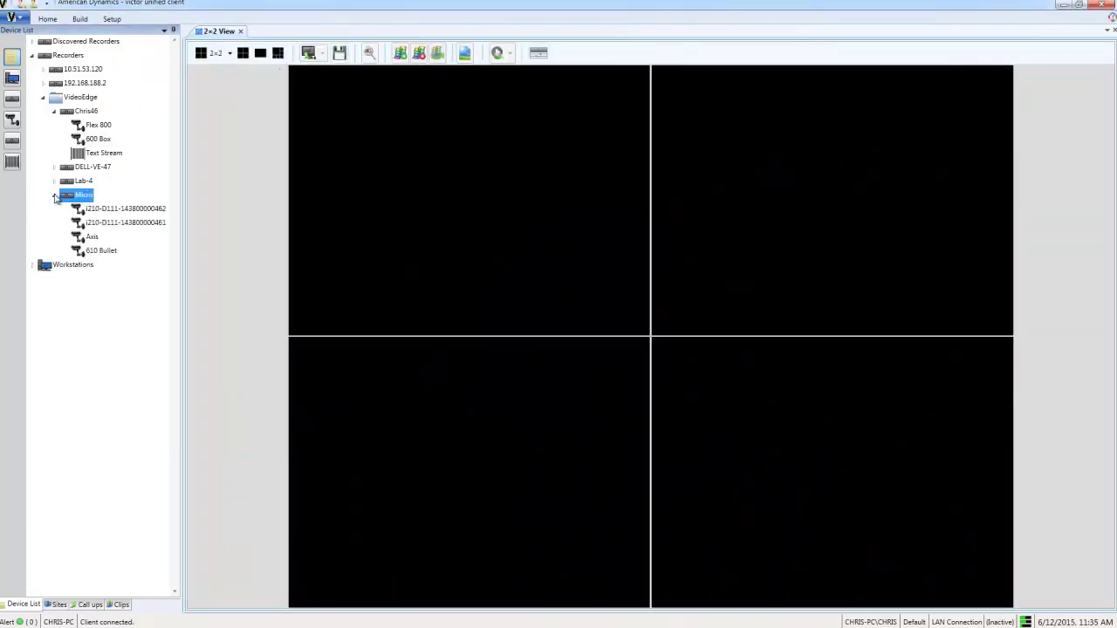
pyautogui.click(118, 210)
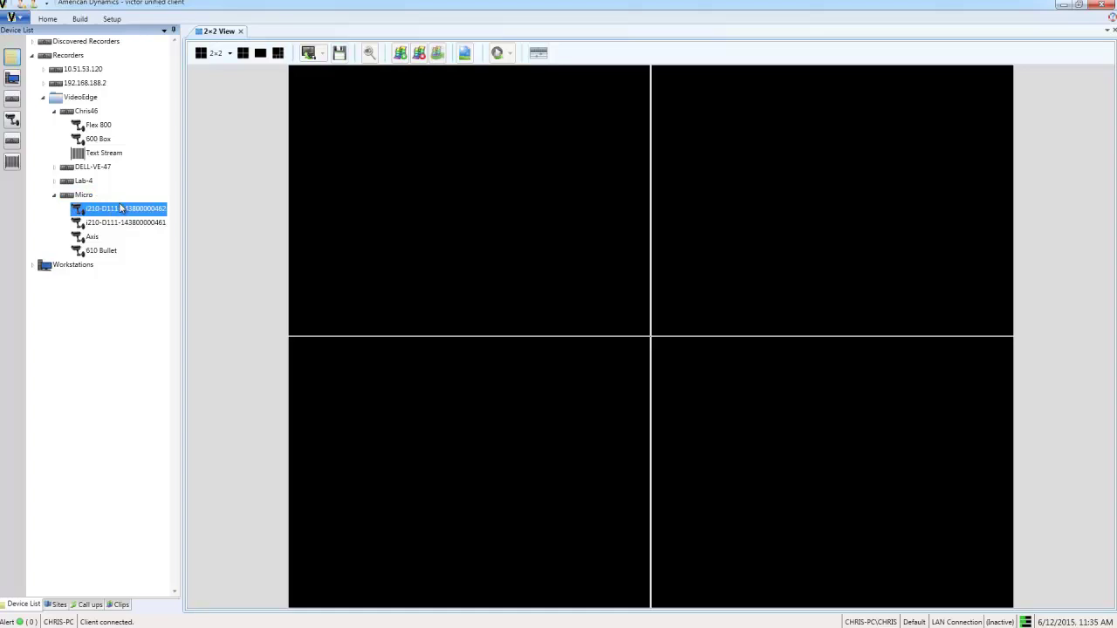
pyautogui.doubleClick(118, 210)
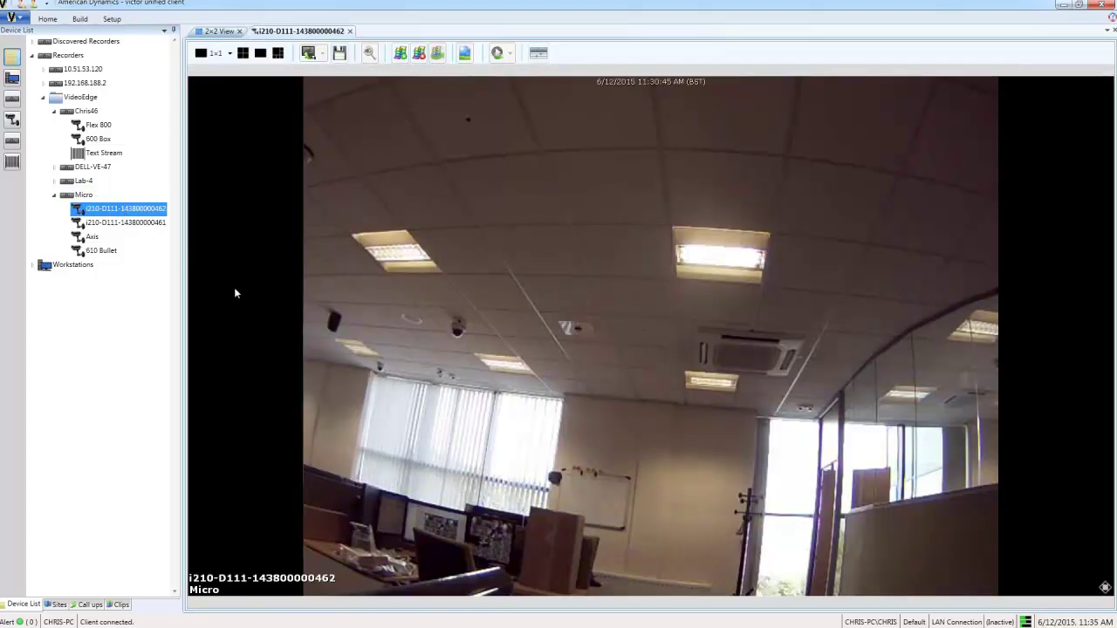
# Step: Play the camera's recording from 11:12:04 AM and pause on the suspect
pyautogui.click(535, 323)
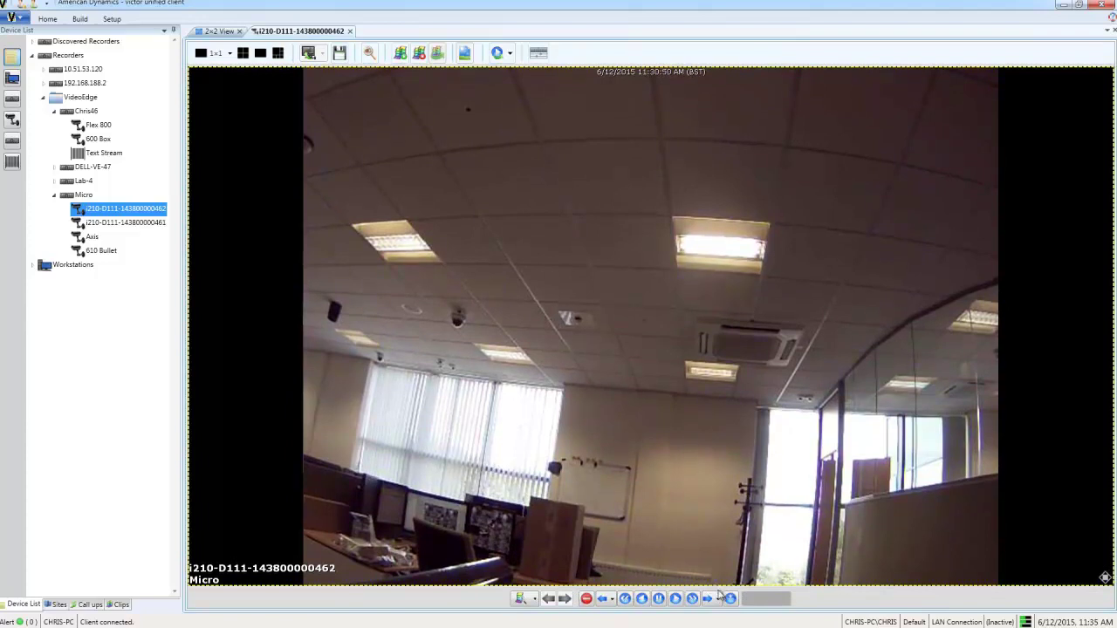
pyautogui.click(732, 600)
pyautogui.click(741, 583)
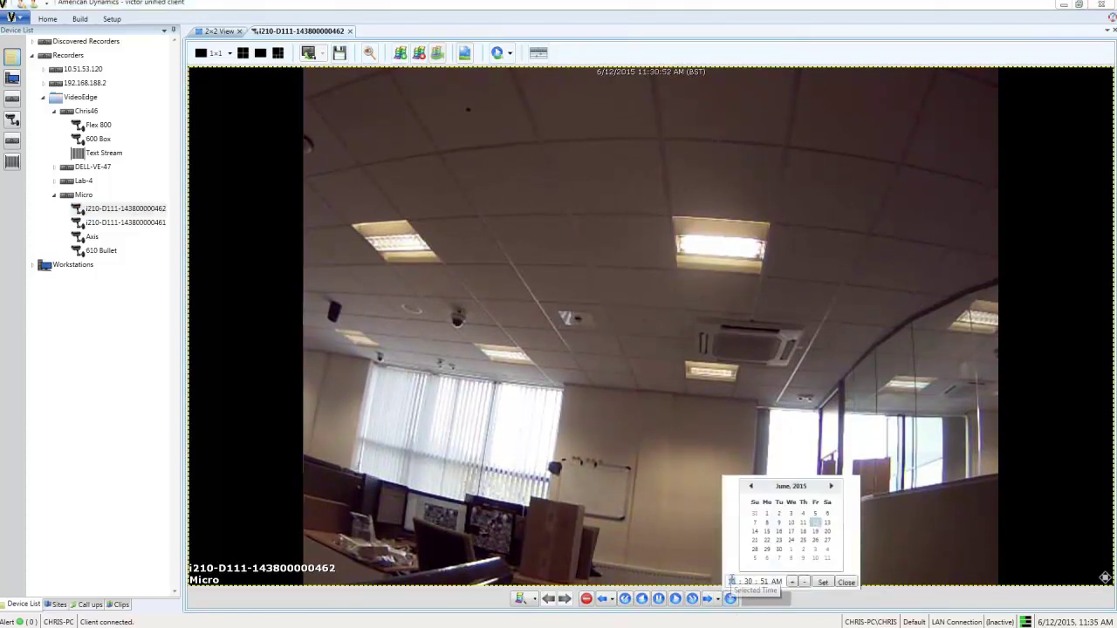
pyautogui.click(743, 583)
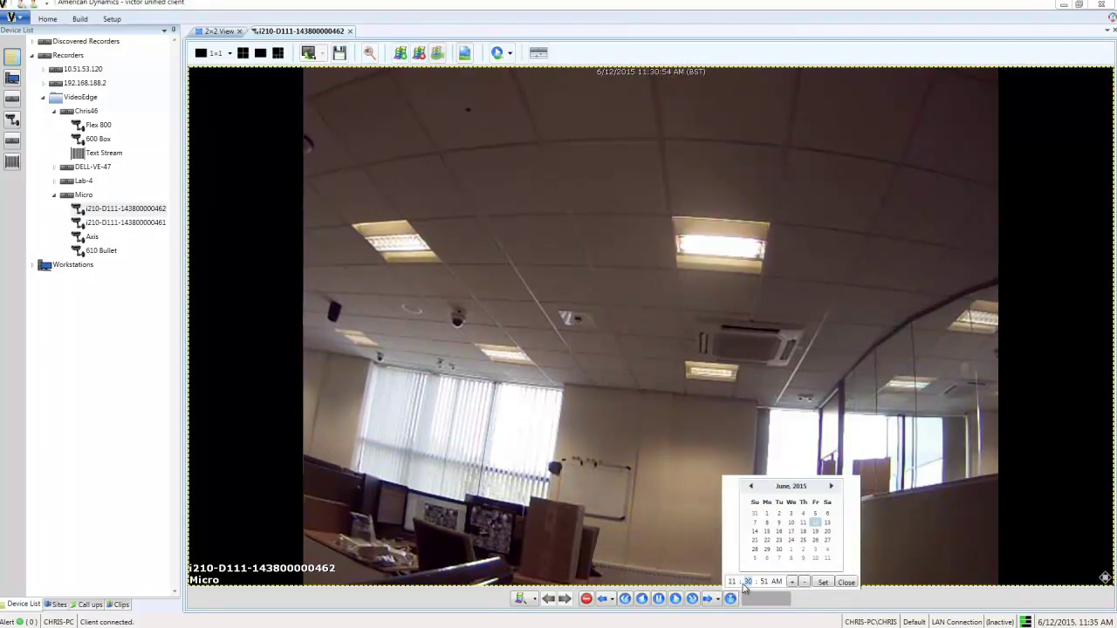
pyautogui.write('12 : 04')
pyautogui.click(826, 582)
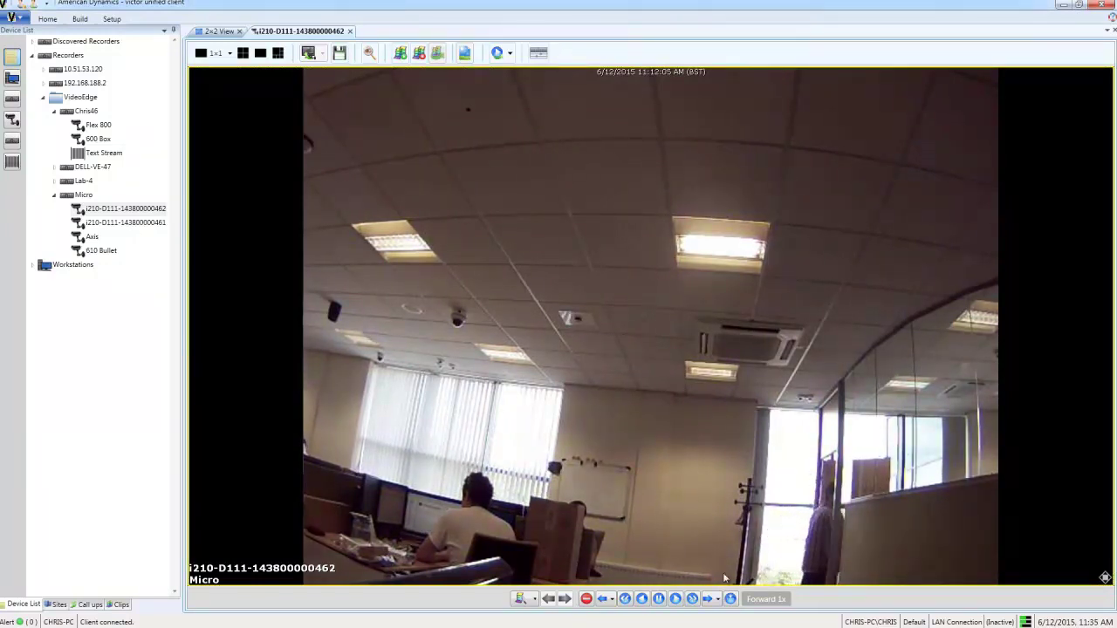
pyautogui.click(659, 598)
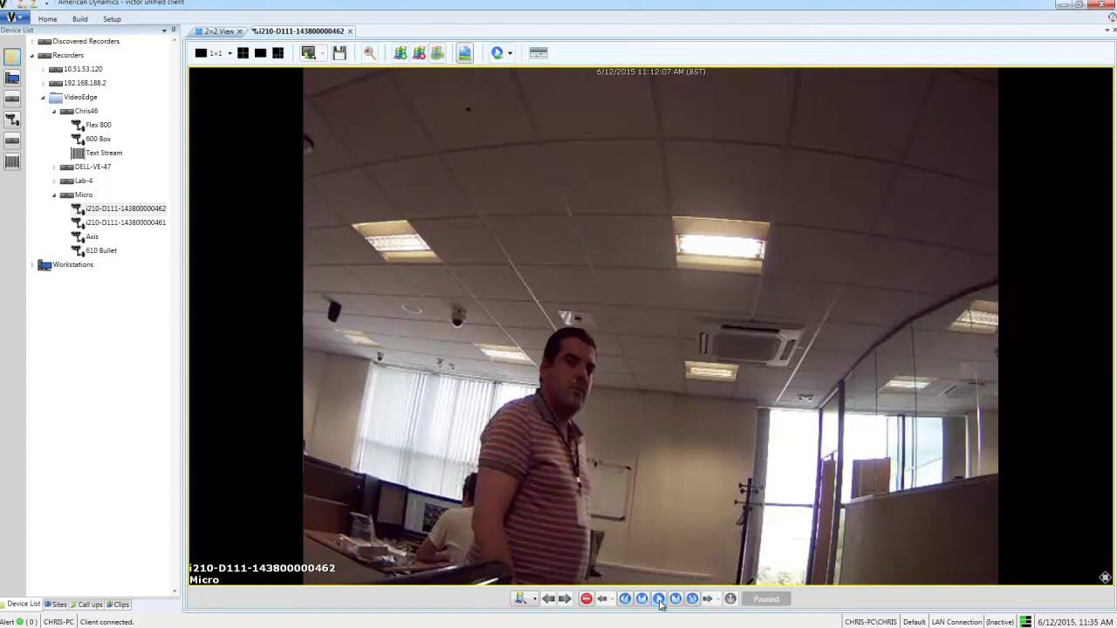
# Step: Capture a still cropped around the suspect and save it to Wallet Theft as 'Wallet Theft Snapshot'
pyautogui.click(464, 52)
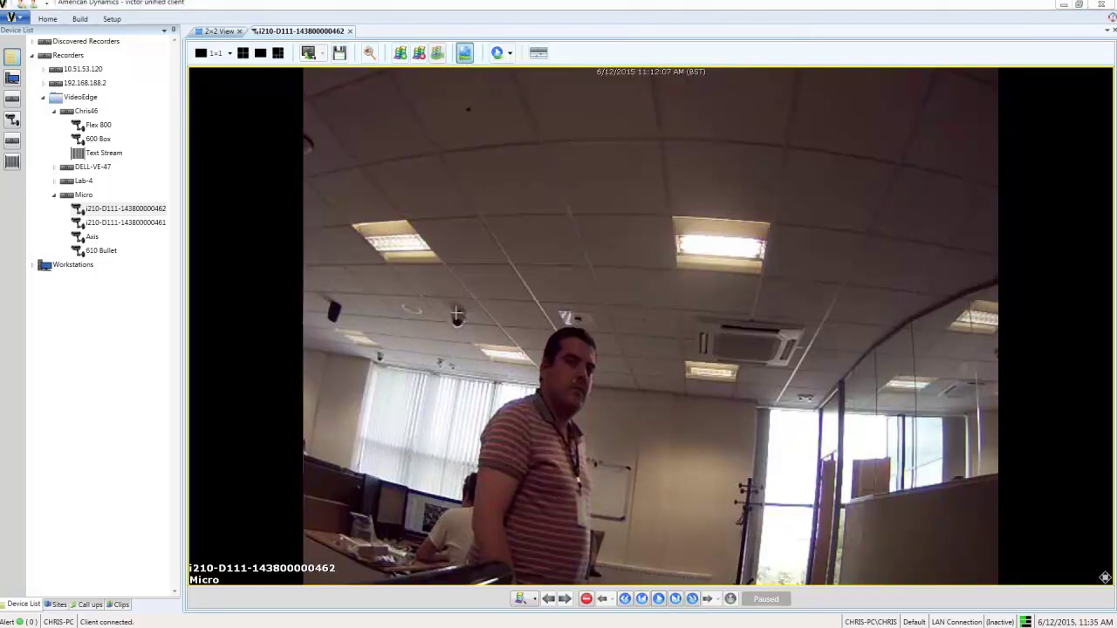
pyautogui.moveTo(451, 303); pyautogui.dragTo(642, 584)
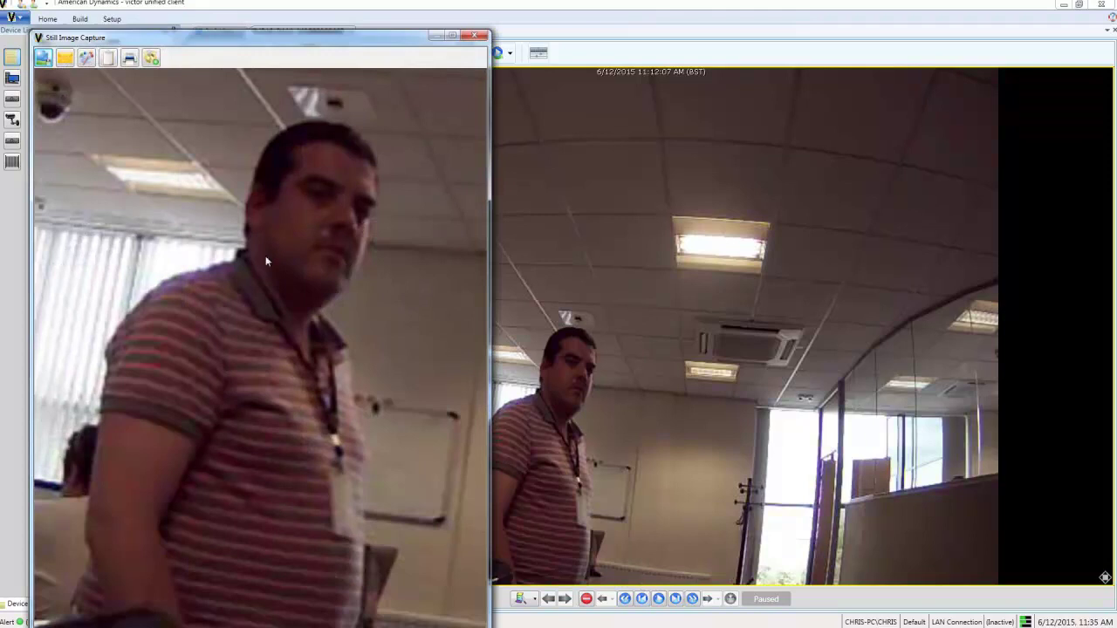
pyautogui.click(160, 58)
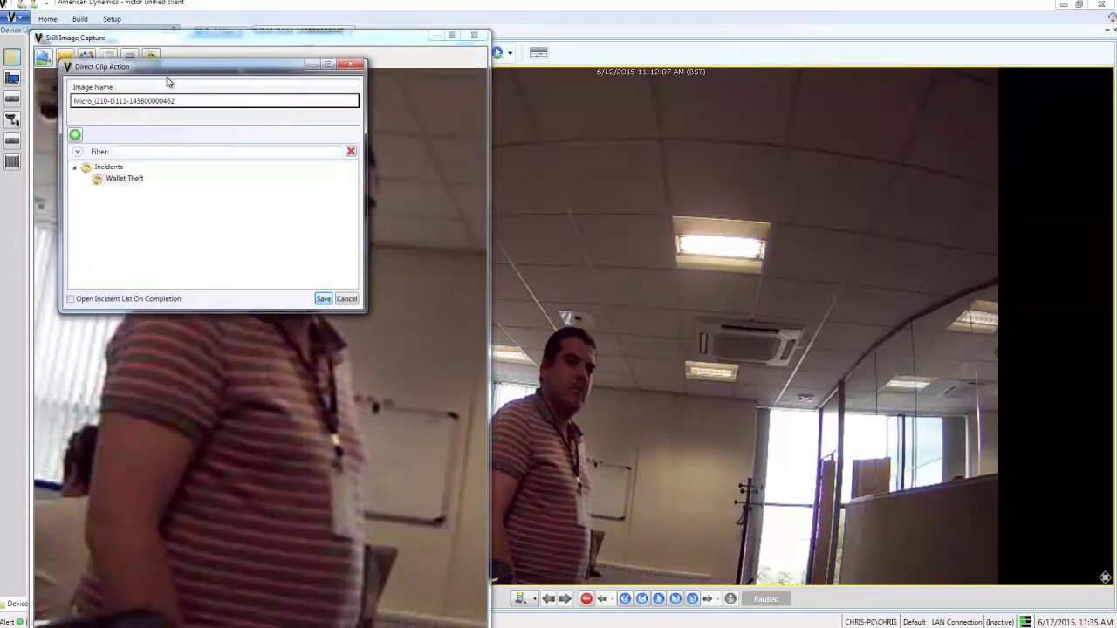
pyautogui.click(131, 179)
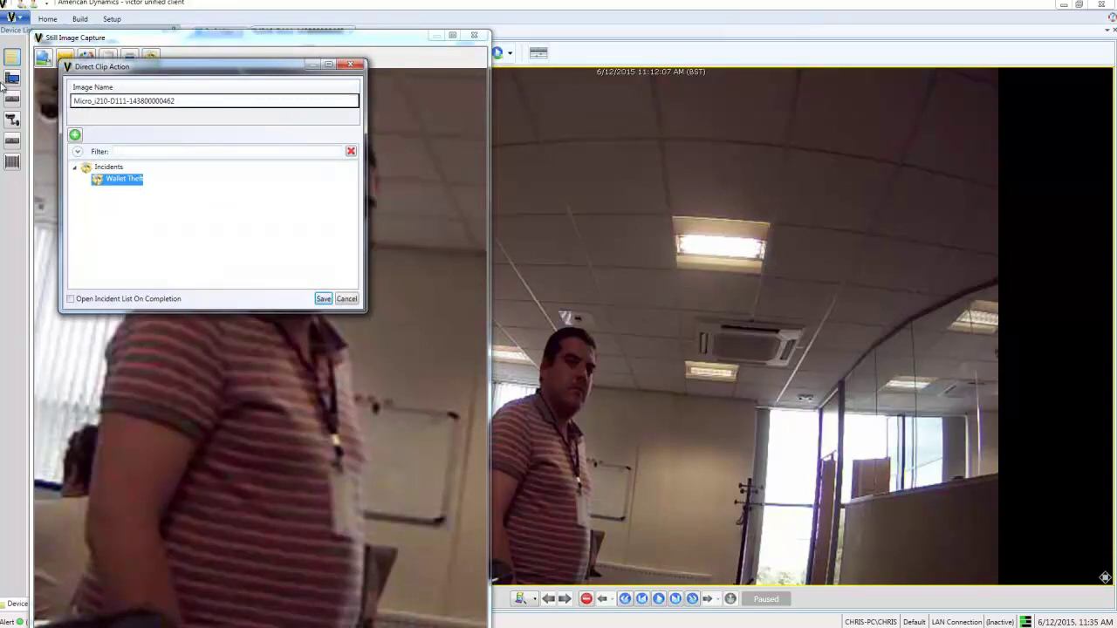
pyautogui.moveTo(175, 102); pyautogui.dragTo(67, 103)
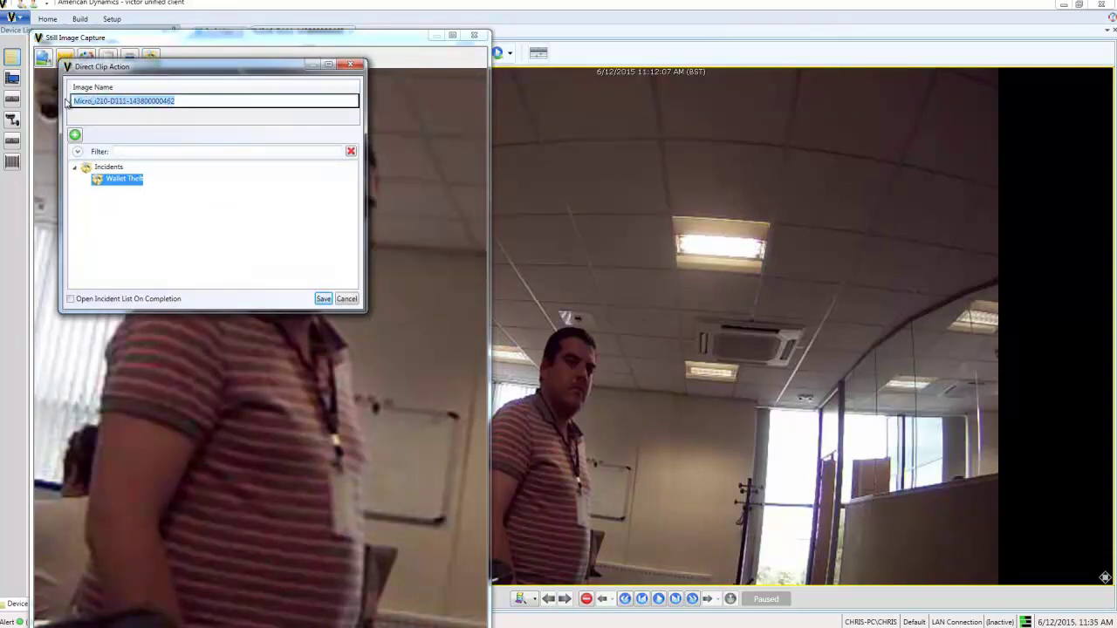
pyautogui.write('Wall')
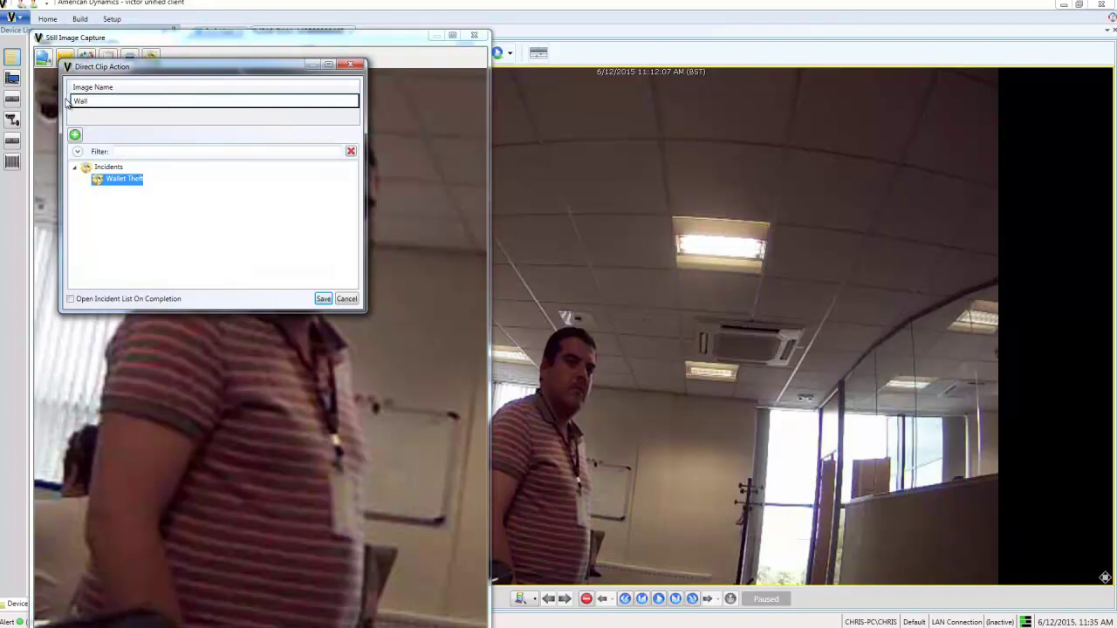
pyautogui.write('et Theft Snapshot')
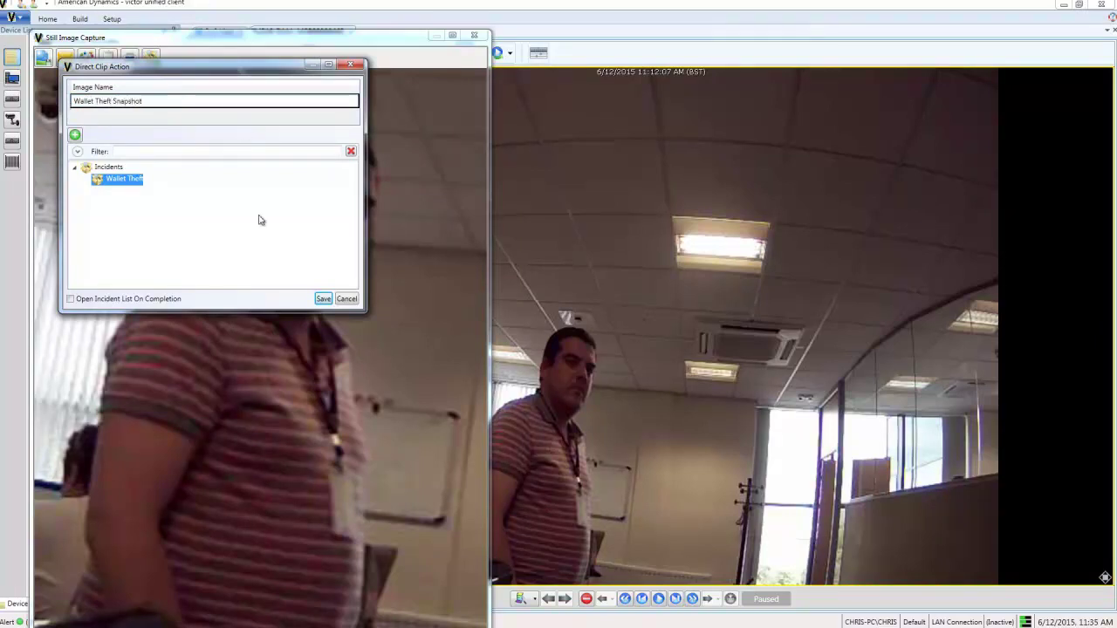
pyautogui.click(325, 301)
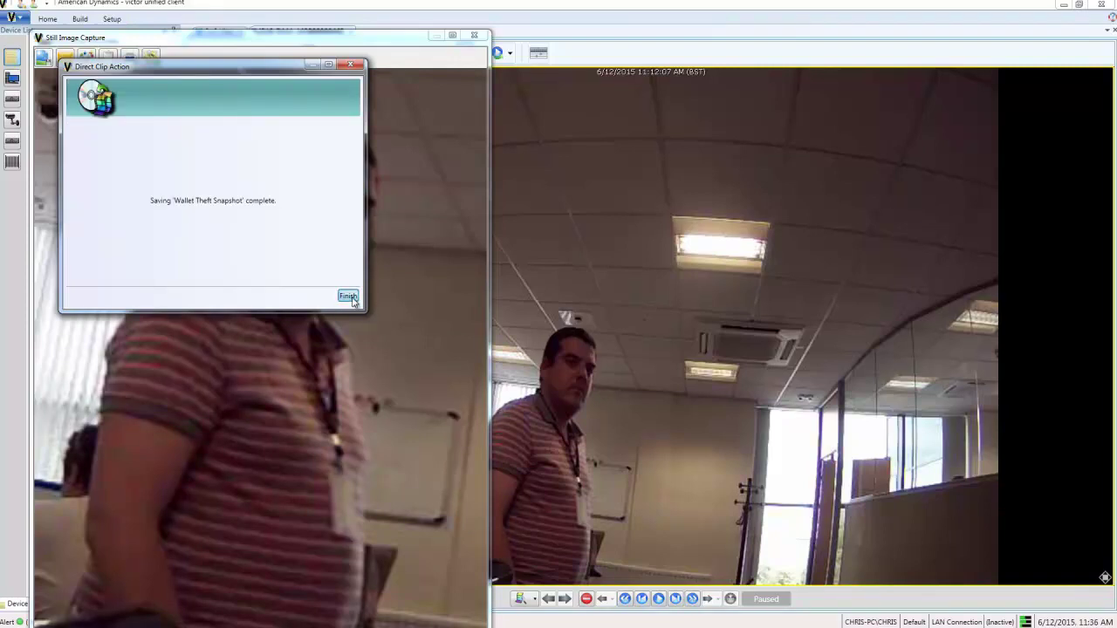
pyautogui.click(350, 297)
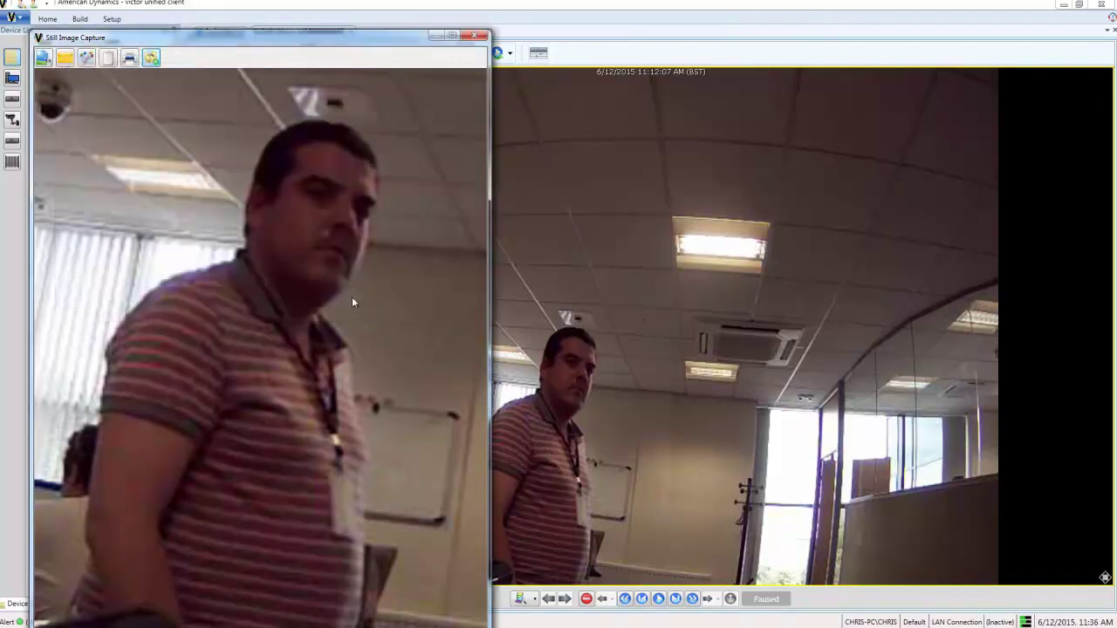
pyautogui.click(476, 36)
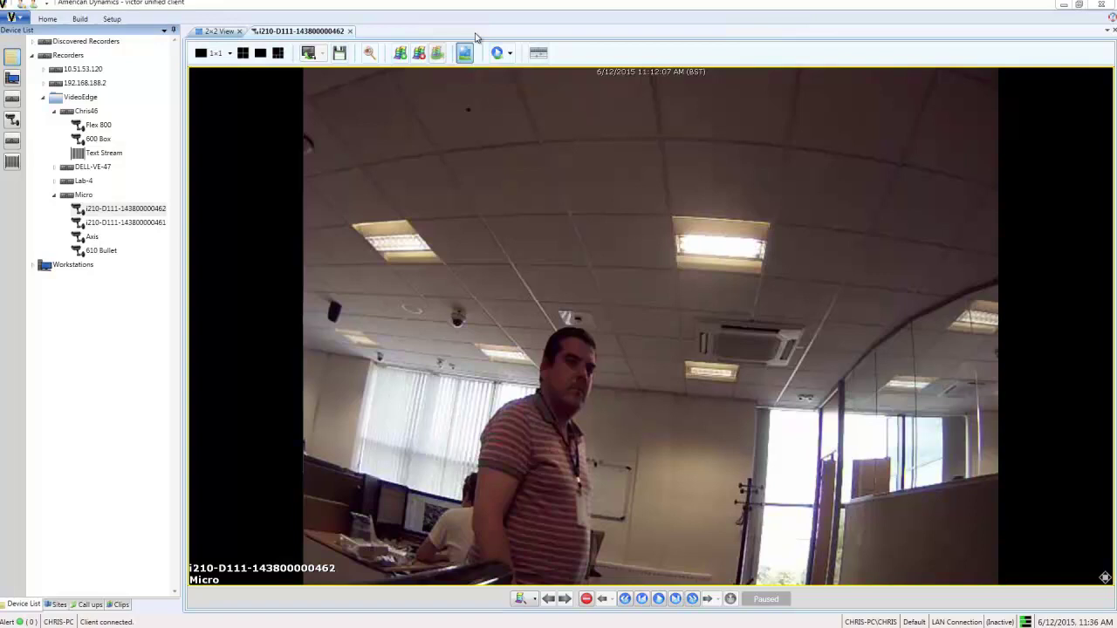
# Step: Open the 1st Floor map and save it as an image to the Wallet Theft incident
pyautogui.click(47, 18)
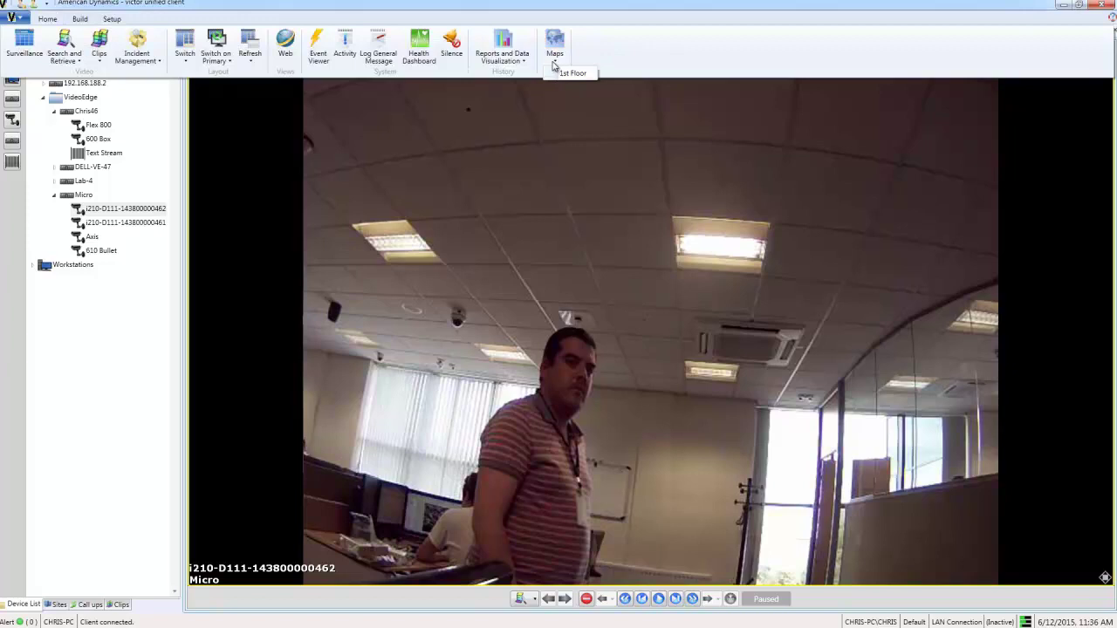
pyautogui.click(569, 72)
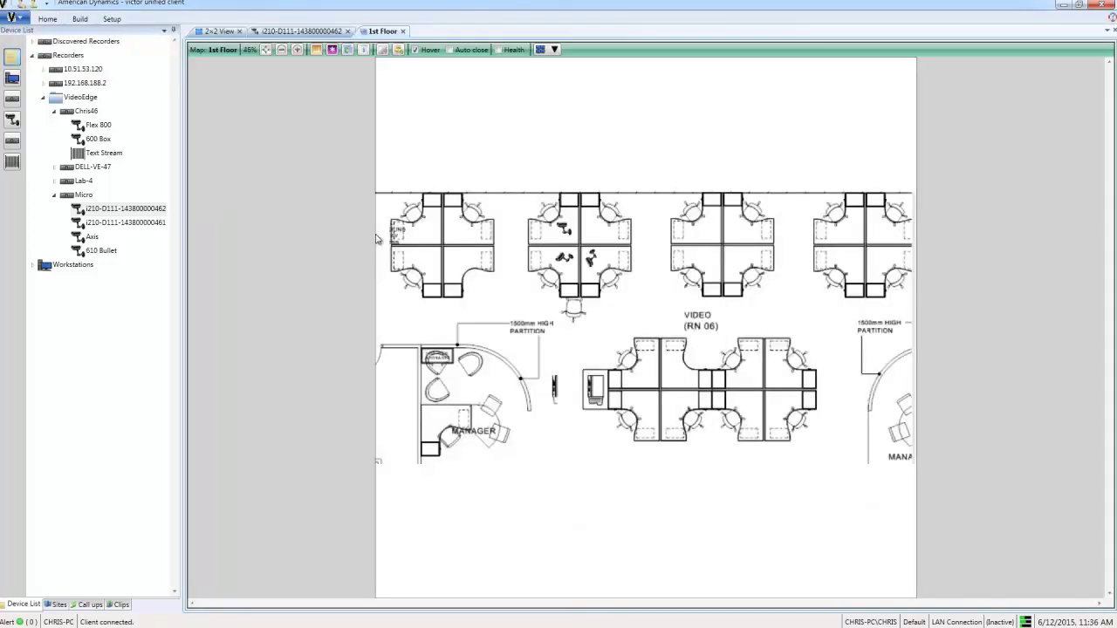
pyautogui.click(398, 50)
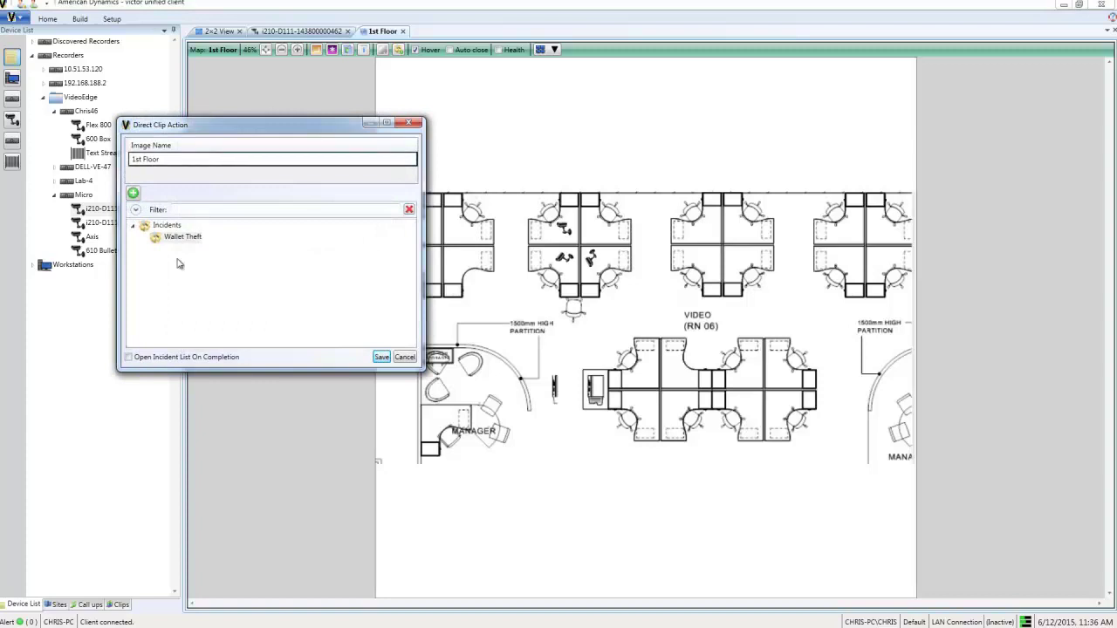
pyautogui.click(180, 239)
pyautogui.click(381, 357)
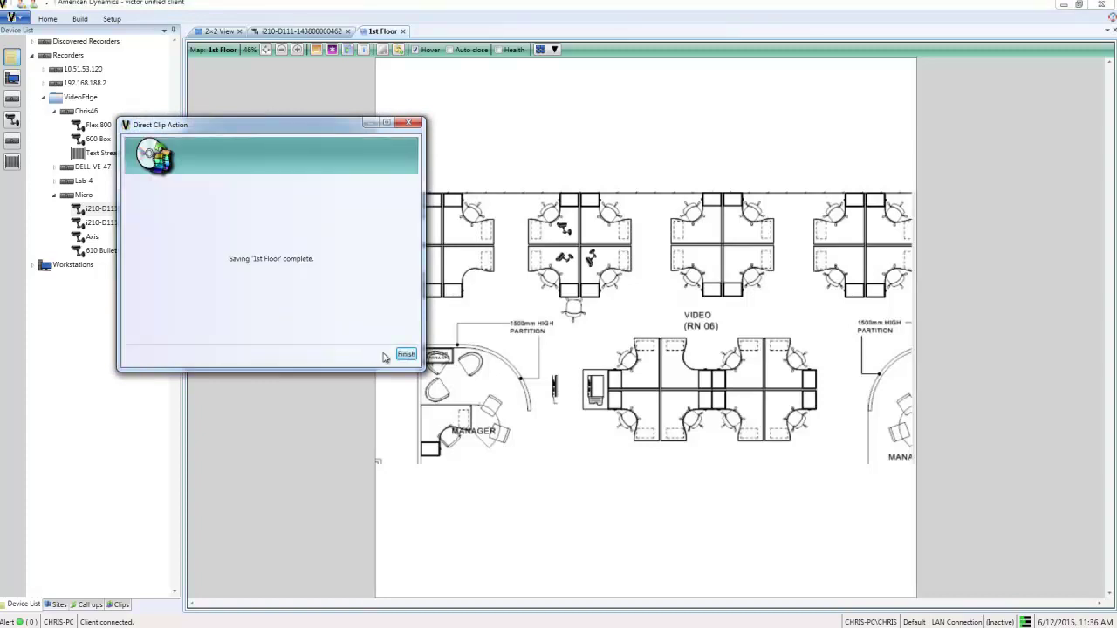
pyautogui.click(407, 354)
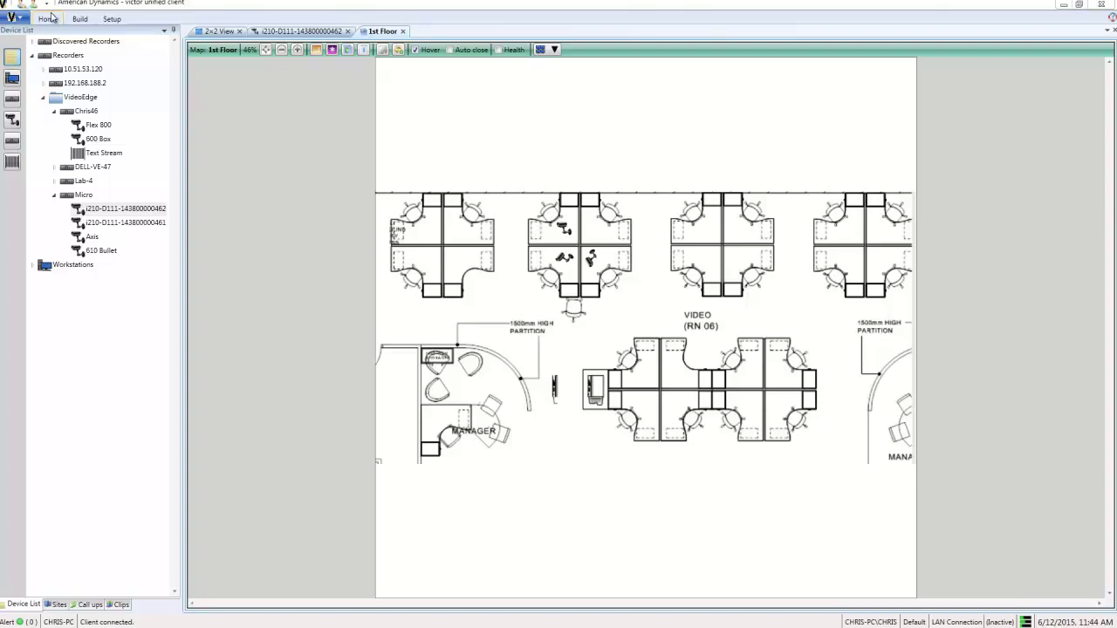
# Step: From the Incident List, start a BOLO Report export of the Wallet Theft incident
pyautogui.click(48, 18)
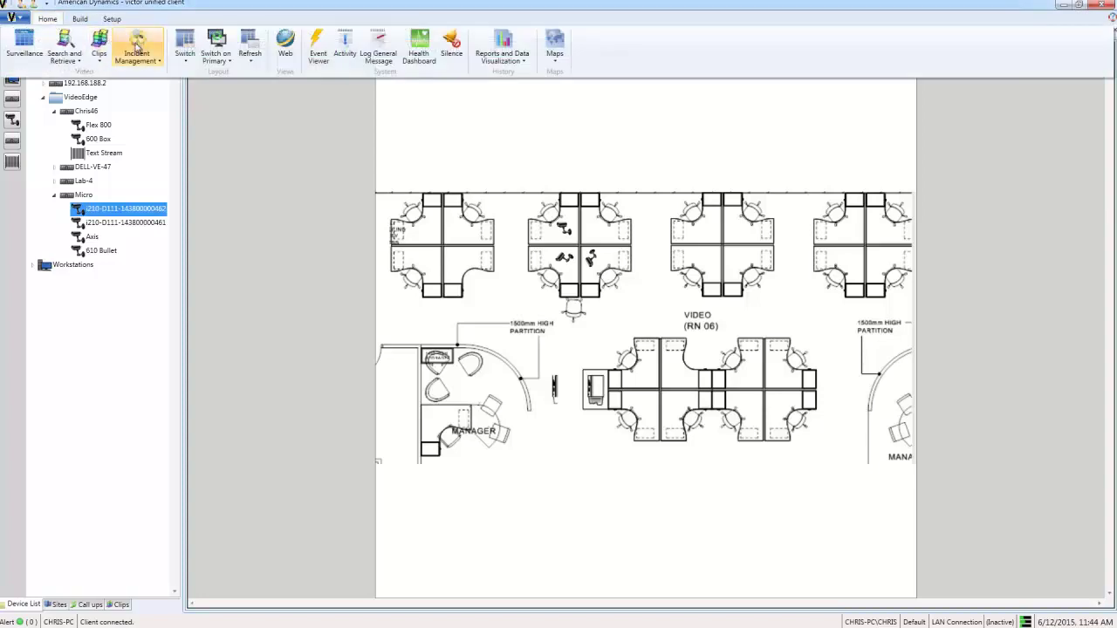
pyautogui.click(137, 52)
pyautogui.click(147, 74)
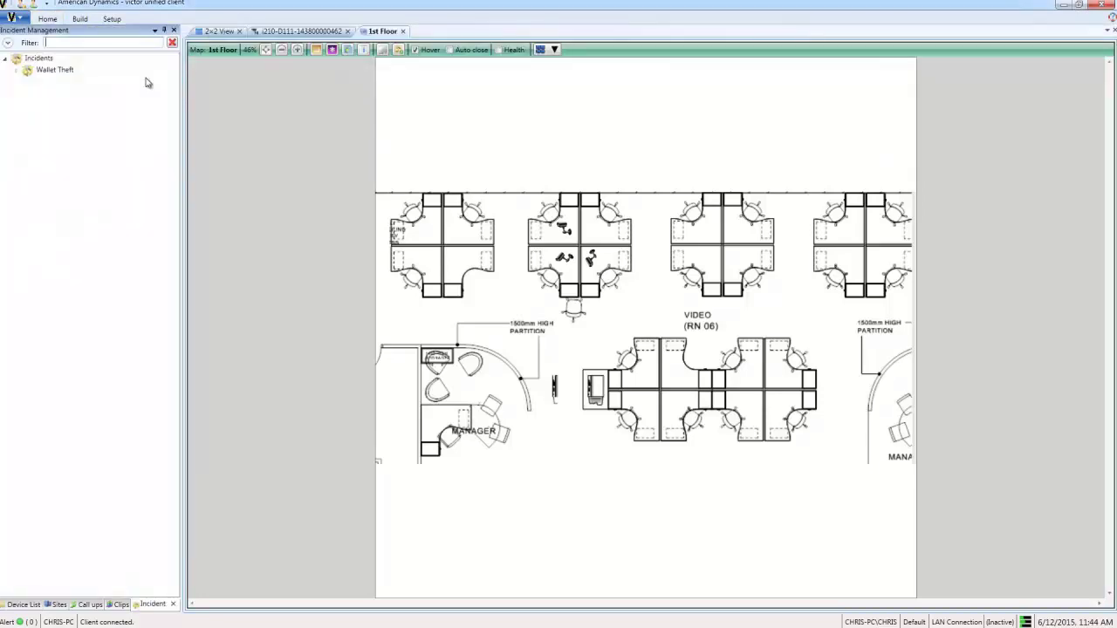
pyautogui.click(59, 72)
pyautogui.rightClick(59, 73)
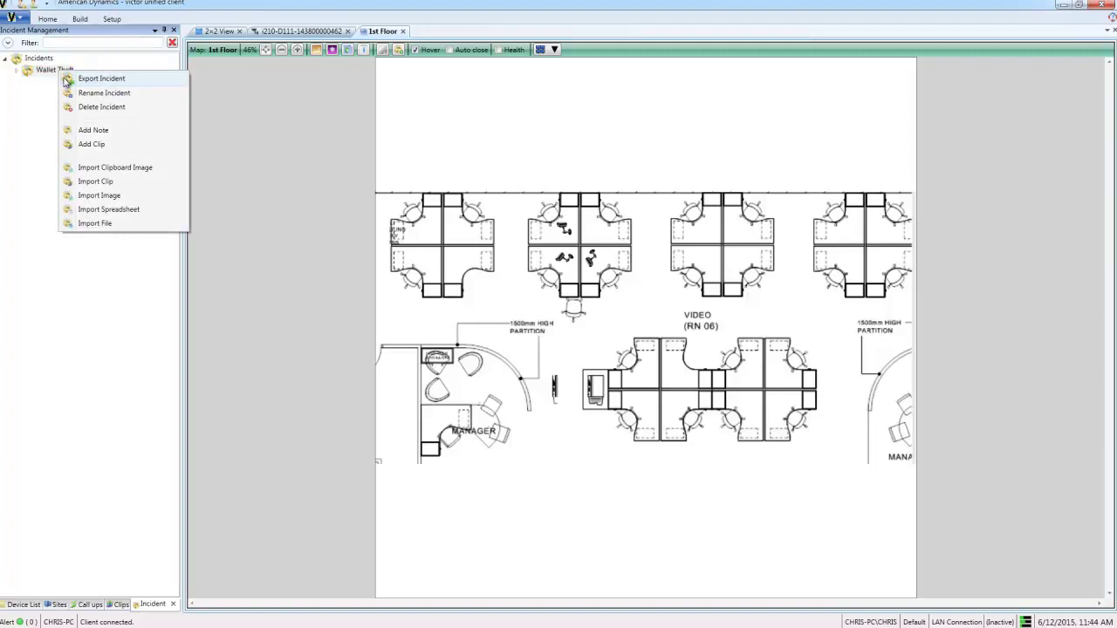
pyautogui.click(101, 79)
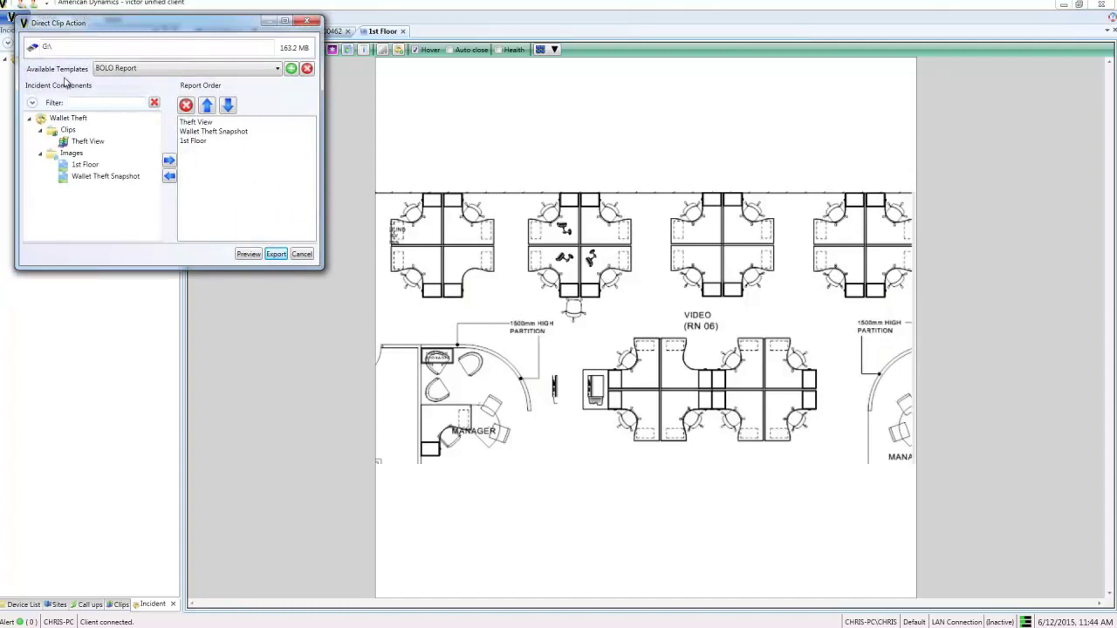
pyautogui.moveTo(276, 52)
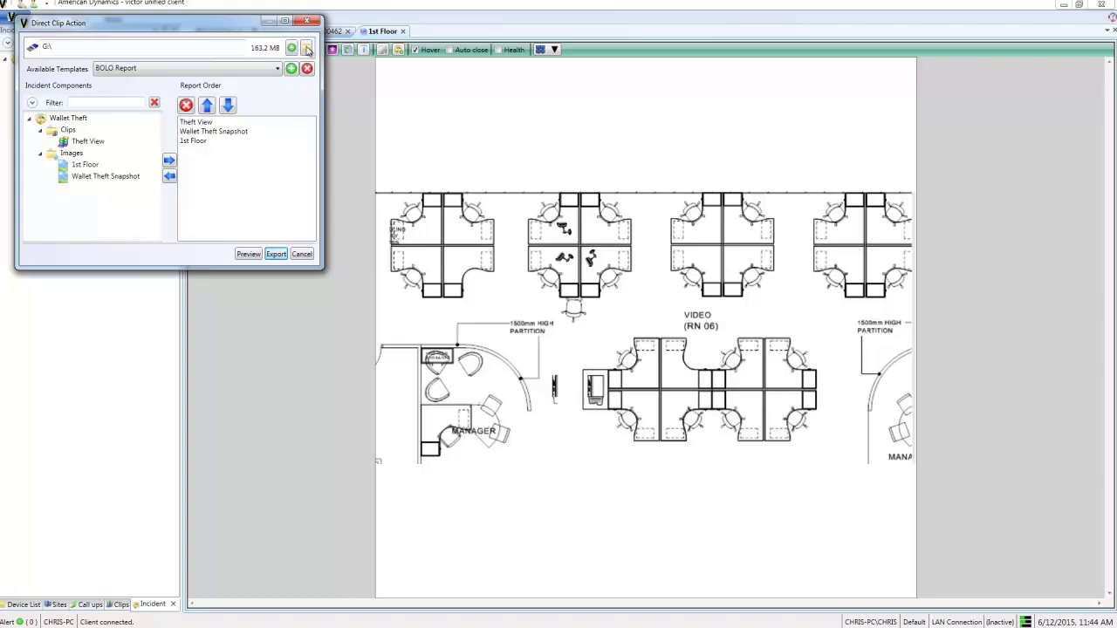
# Step: Set the export folder to the Desktop, keep the BOLO Report template, and select Wallet Theft Snapshot
pyautogui.click(307, 51)
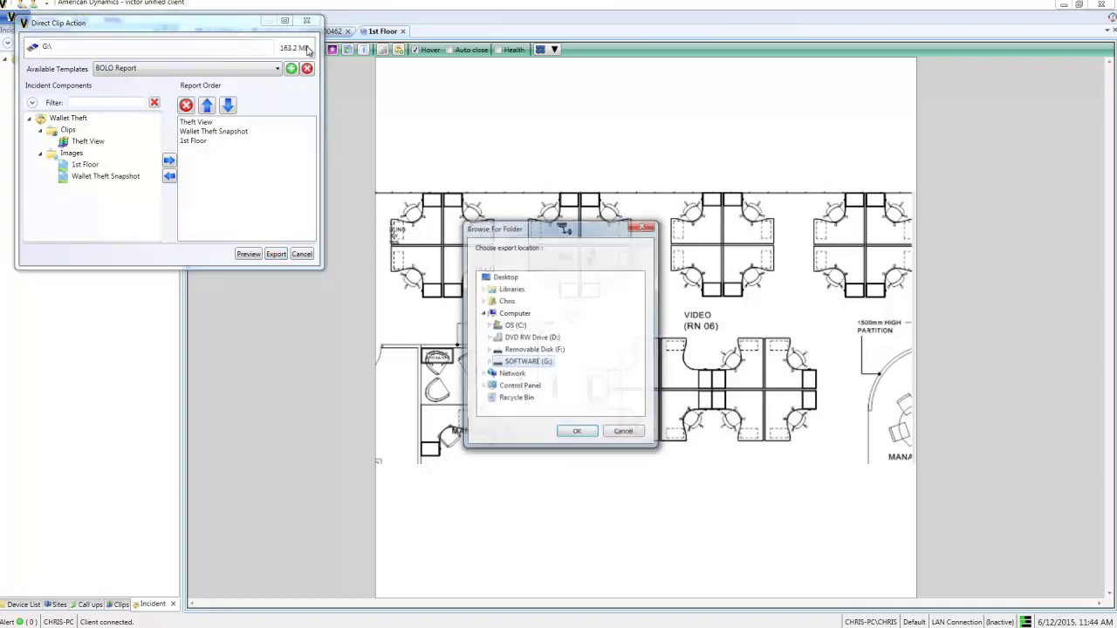
pyautogui.click(505, 277)
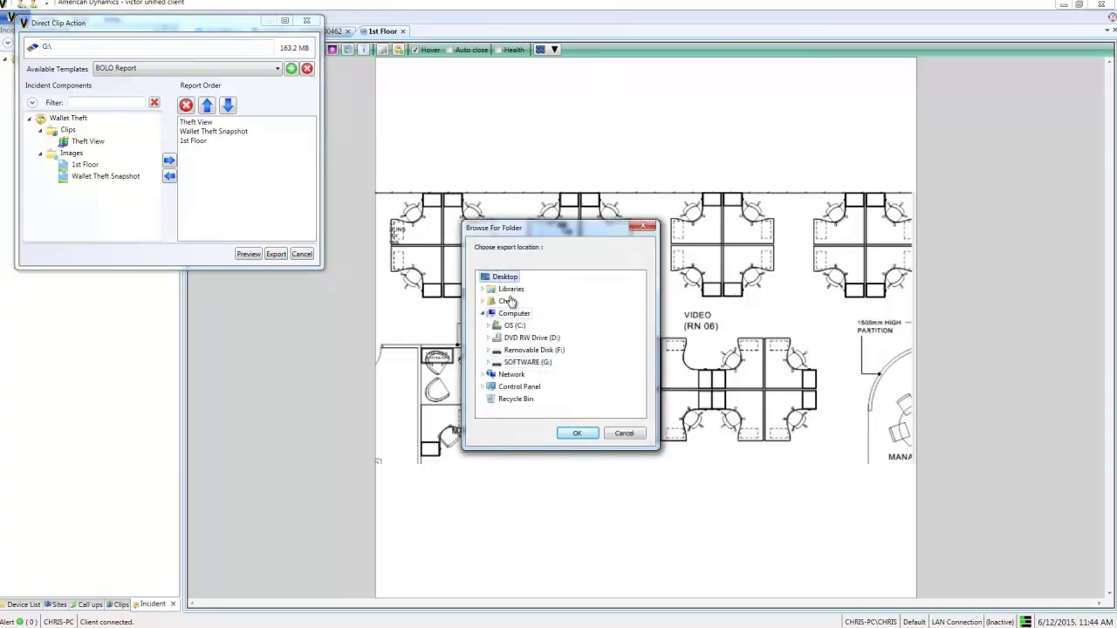
pyautogui.click(576, 434)
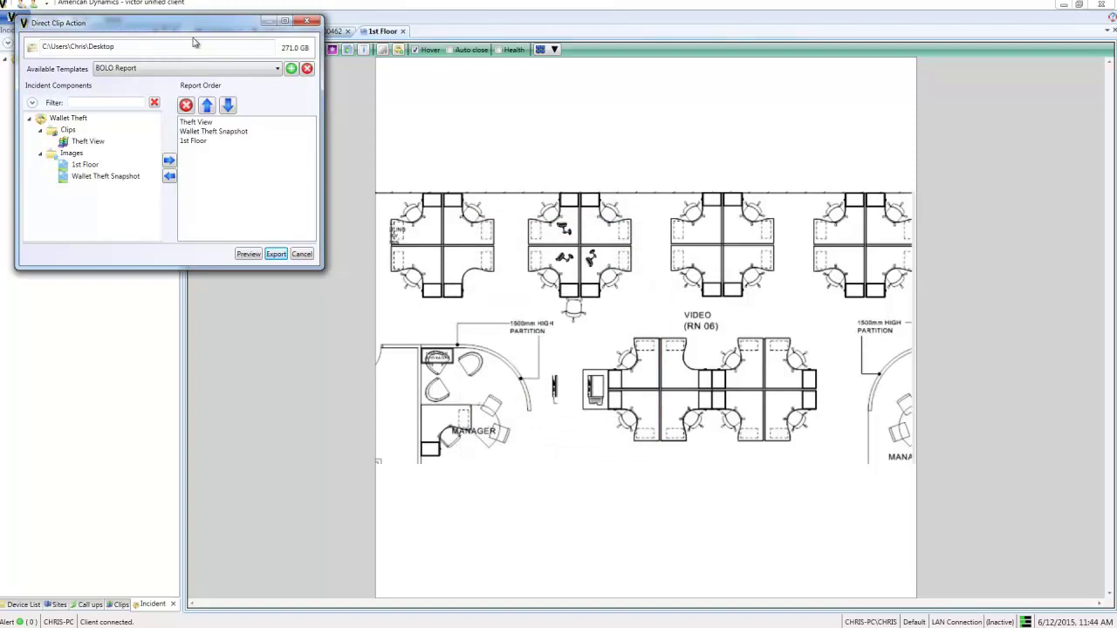
pyautogui.click(157, 70)
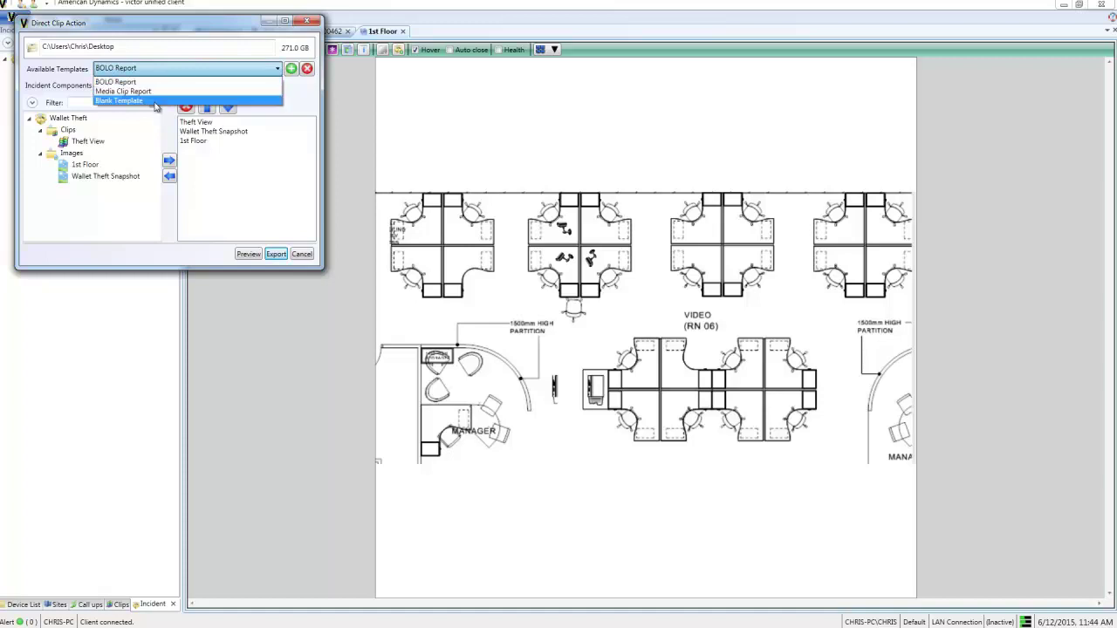
pyautogui.click(157, 83)
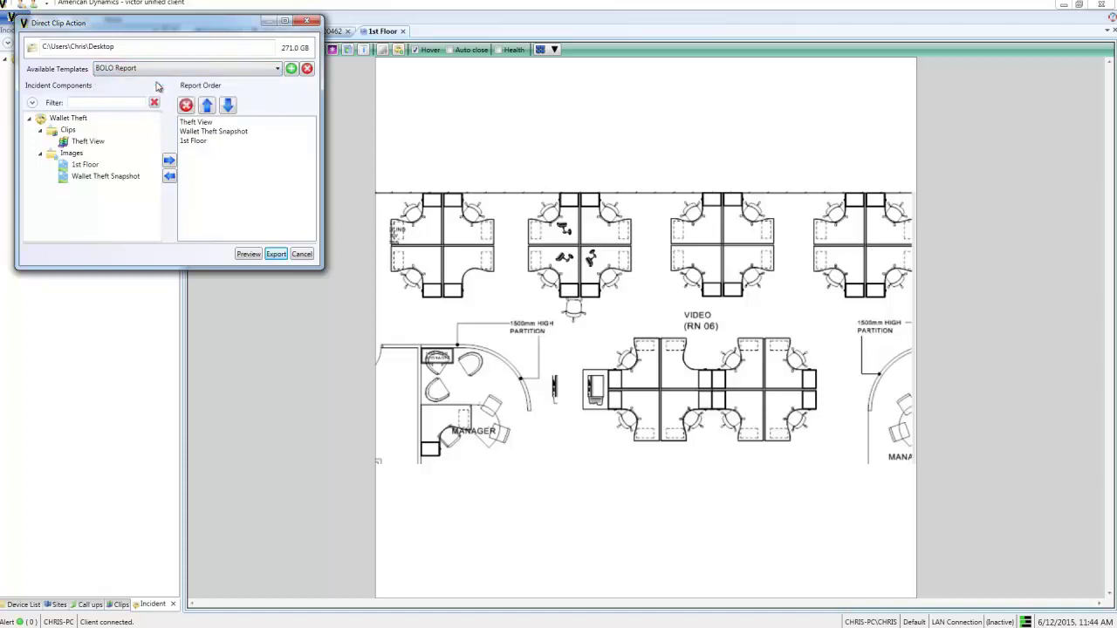
pyautogui.click(212, 131)
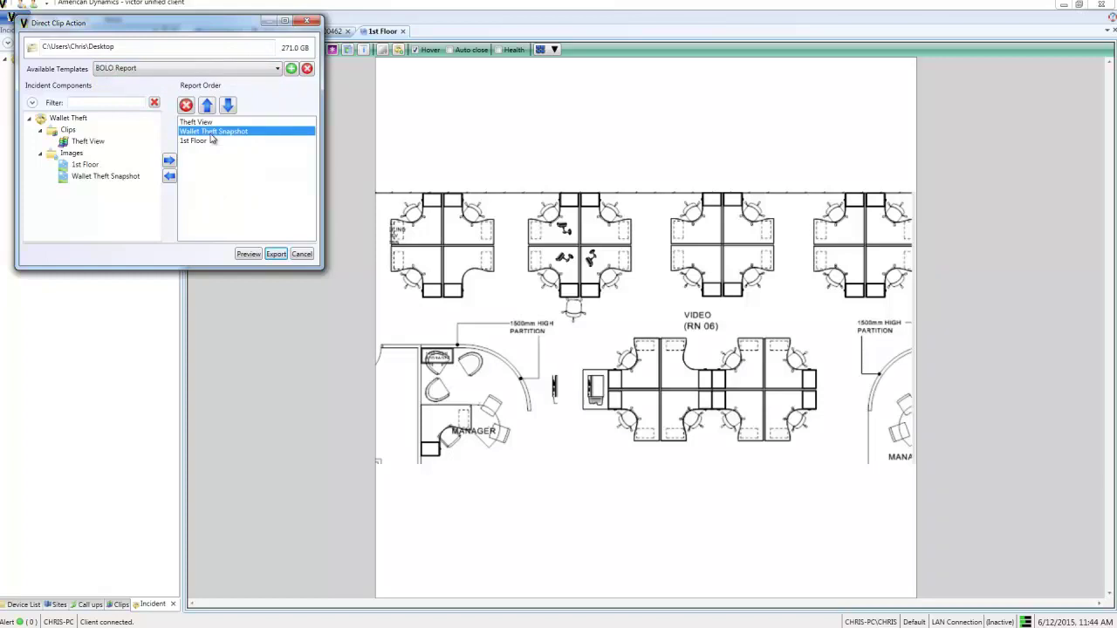
# Step: Move Wallet Theft Snapshot to the top of the report order and export the package
pyautogui.click(207, 105)
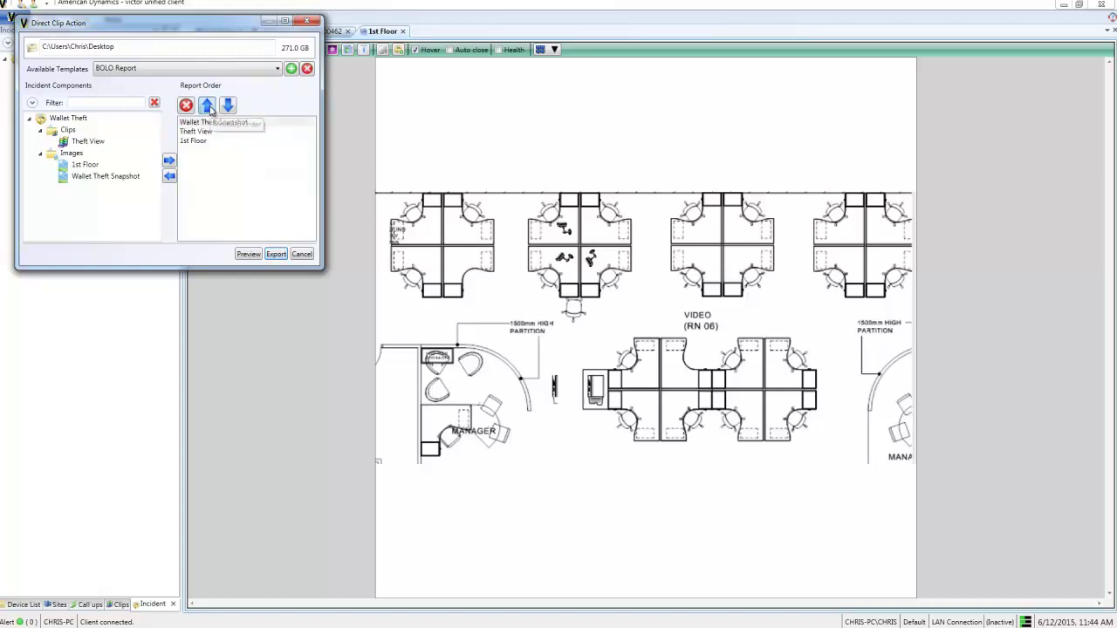
pyautogui.click(281, 256)
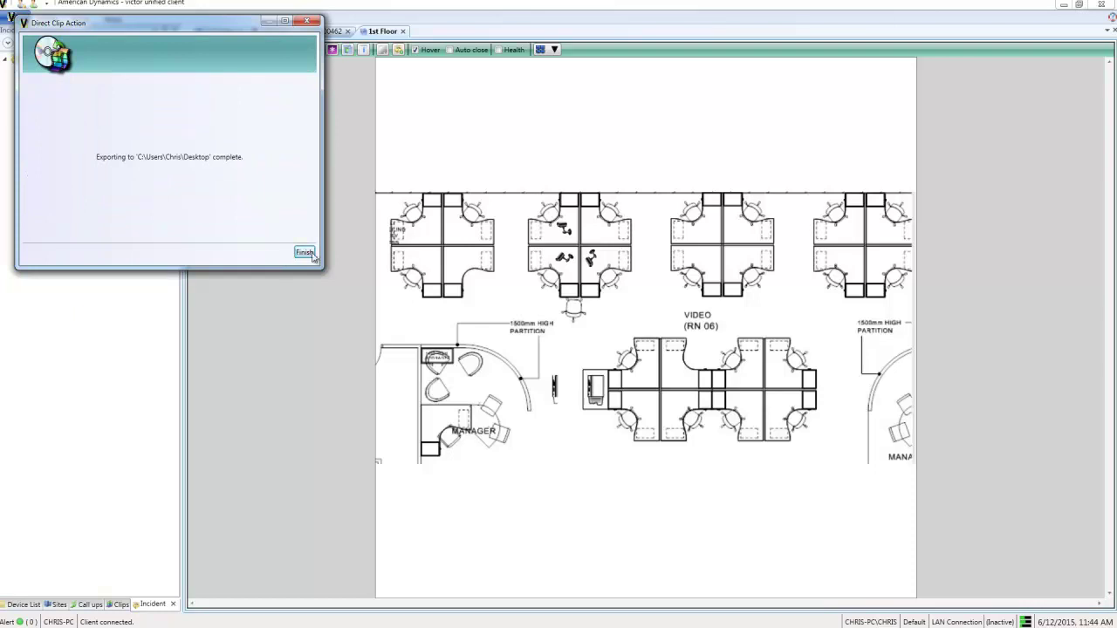
pyautogui.click(304, 252)
# Step: Open Desktop\Wallet Theft, preview the 1st Floor and Wallet Theft Snapshot images, then play Theft View
pyautogui.press('super+e')
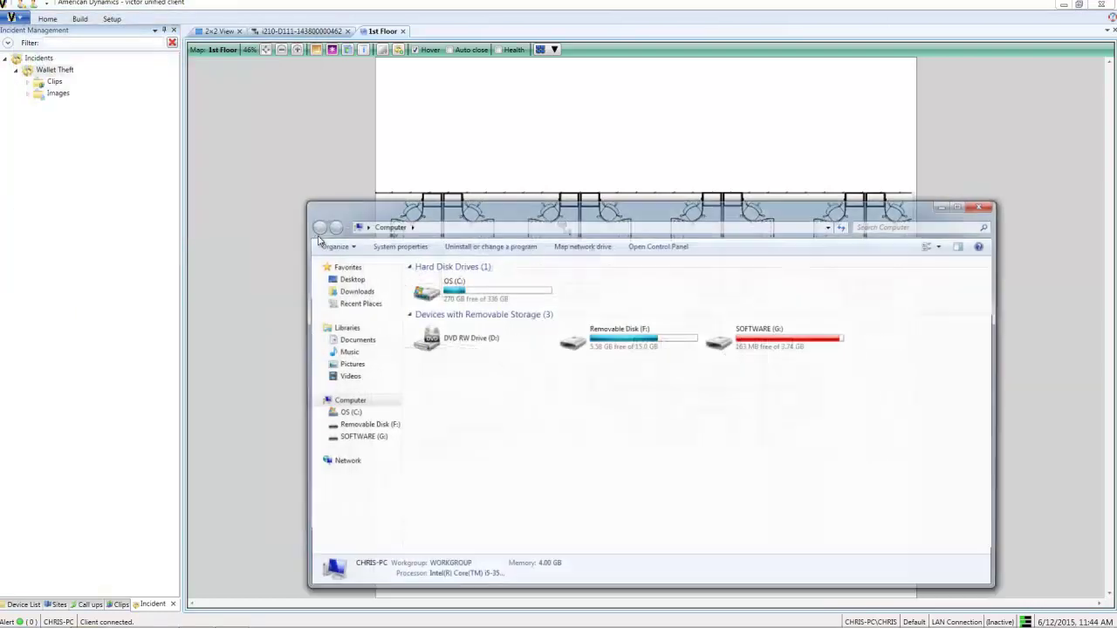
pyautogui.click(349, 279)
pyautogui.doubleClick(602, 375)
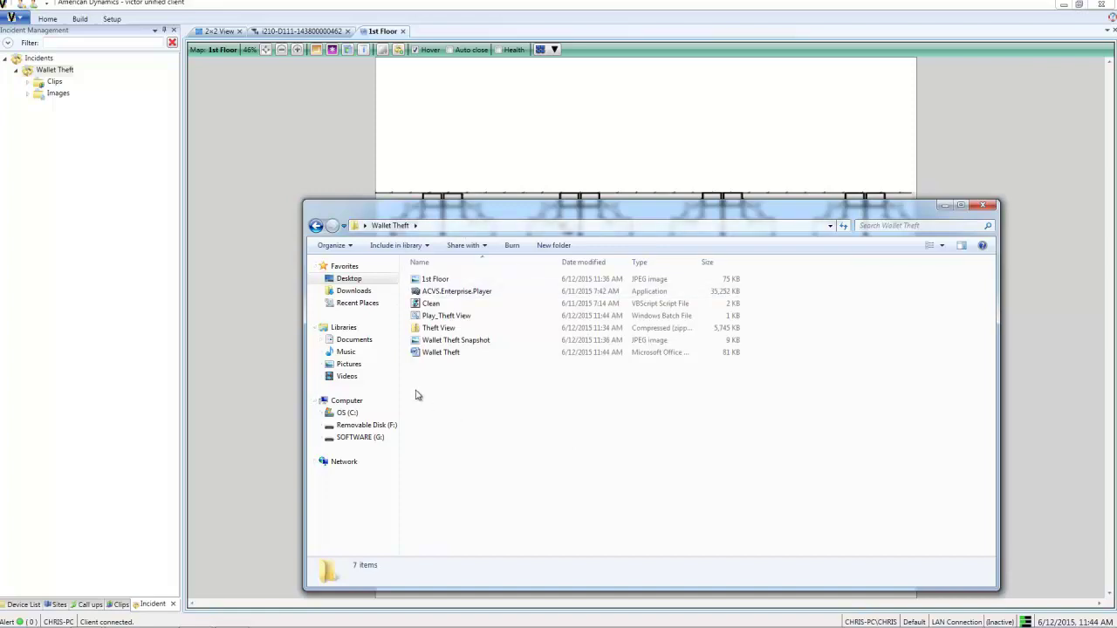
pyautogui.doubleClick(441, 279)
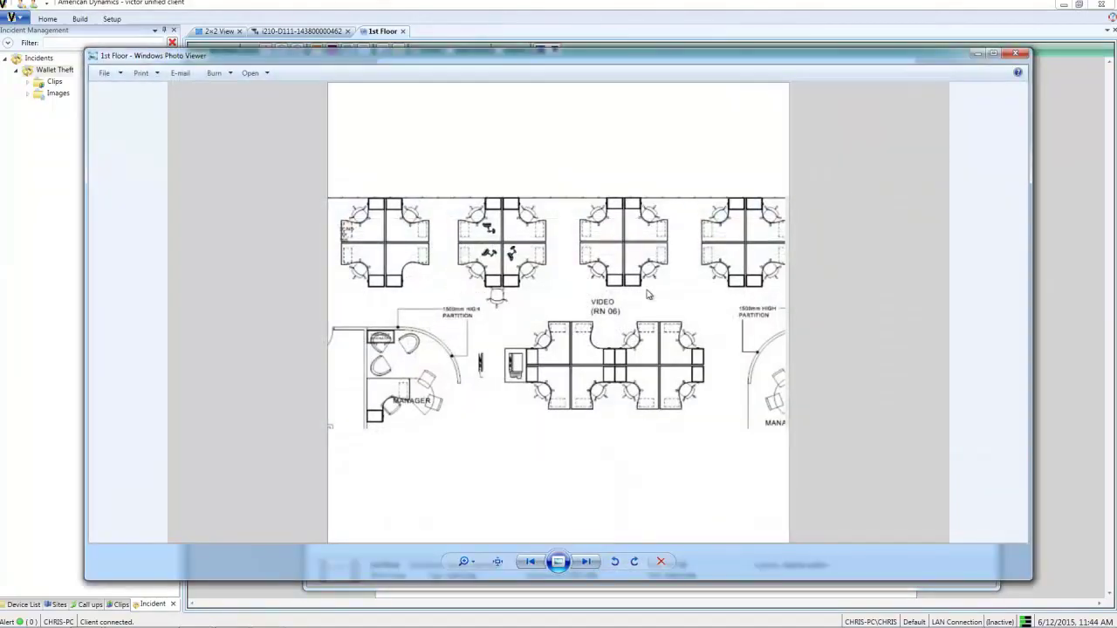
pyautogui.click(1015, 53)
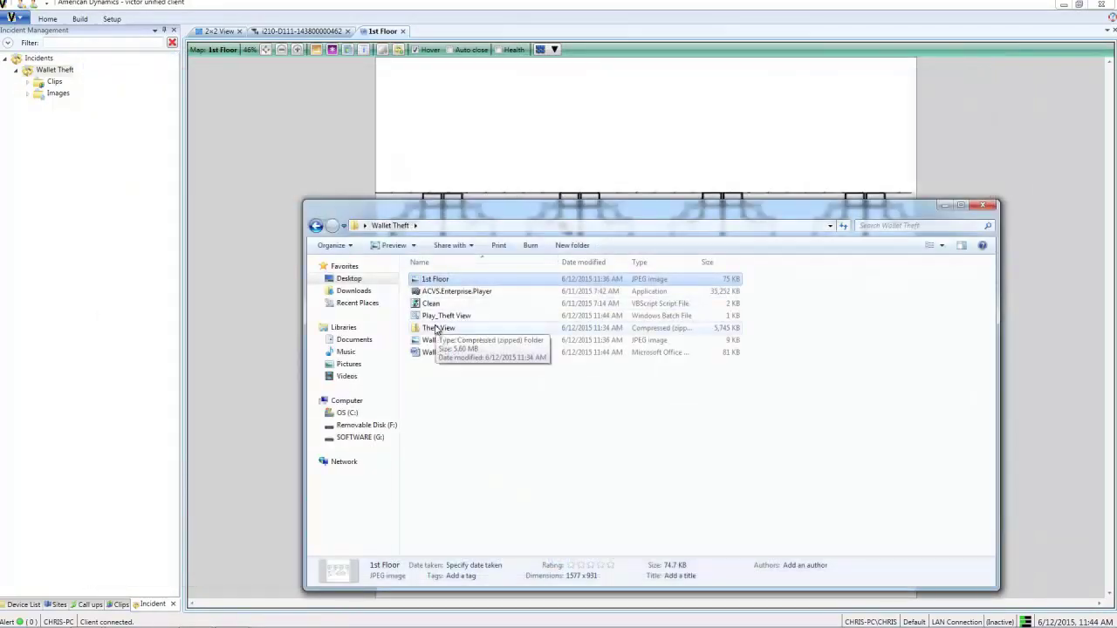
pyautogui.doubleClick(441, 341)
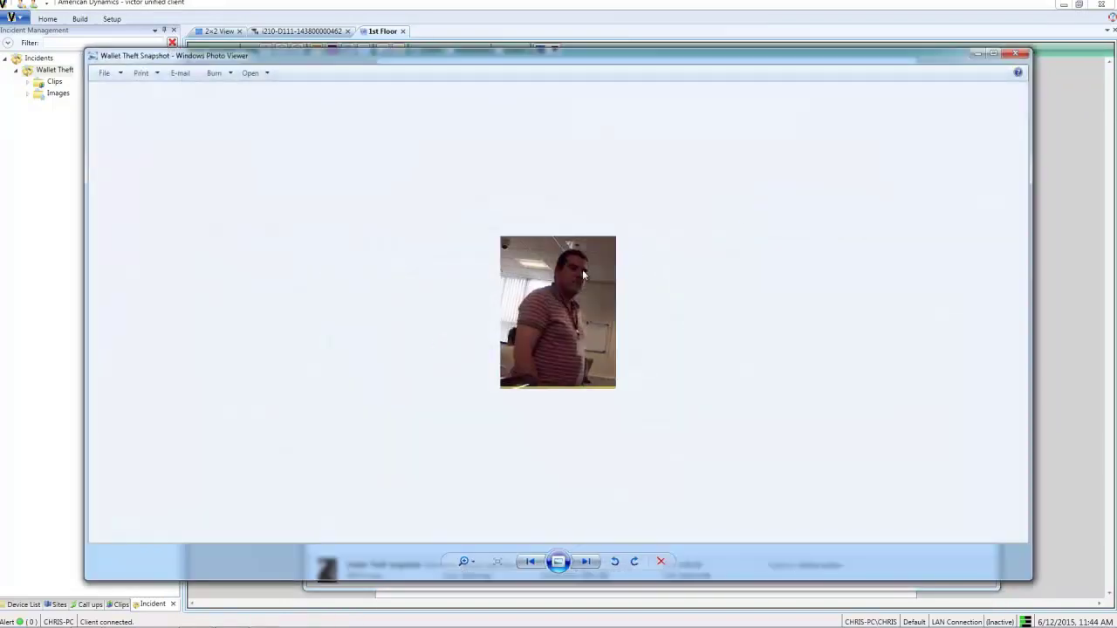
pyautogui.click(1015, 53)
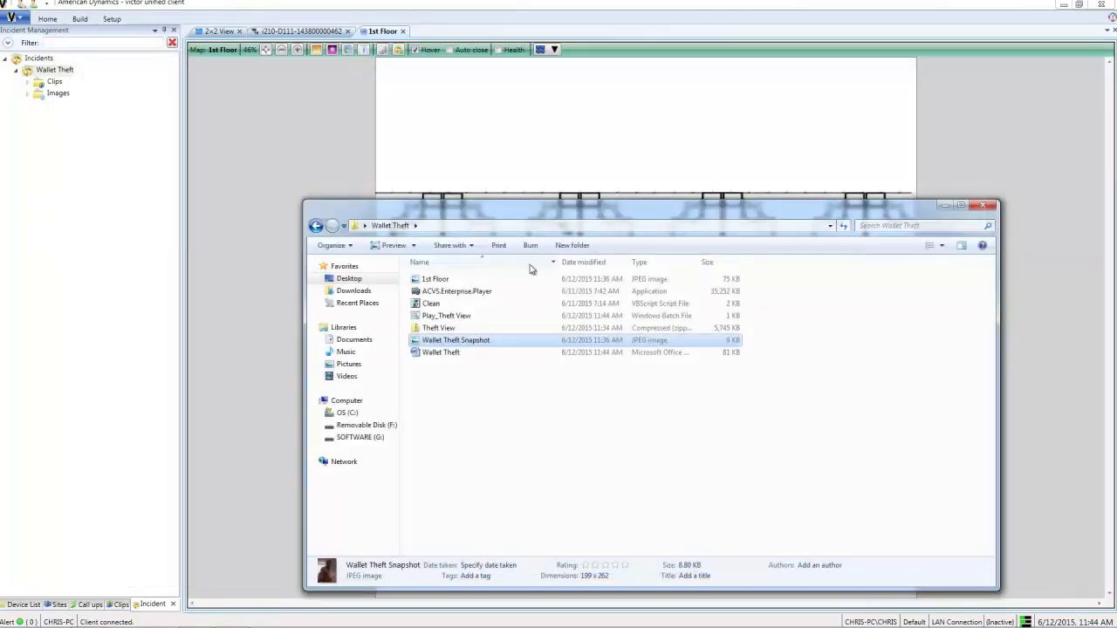
pyautogui.doubleClick(470, 316)
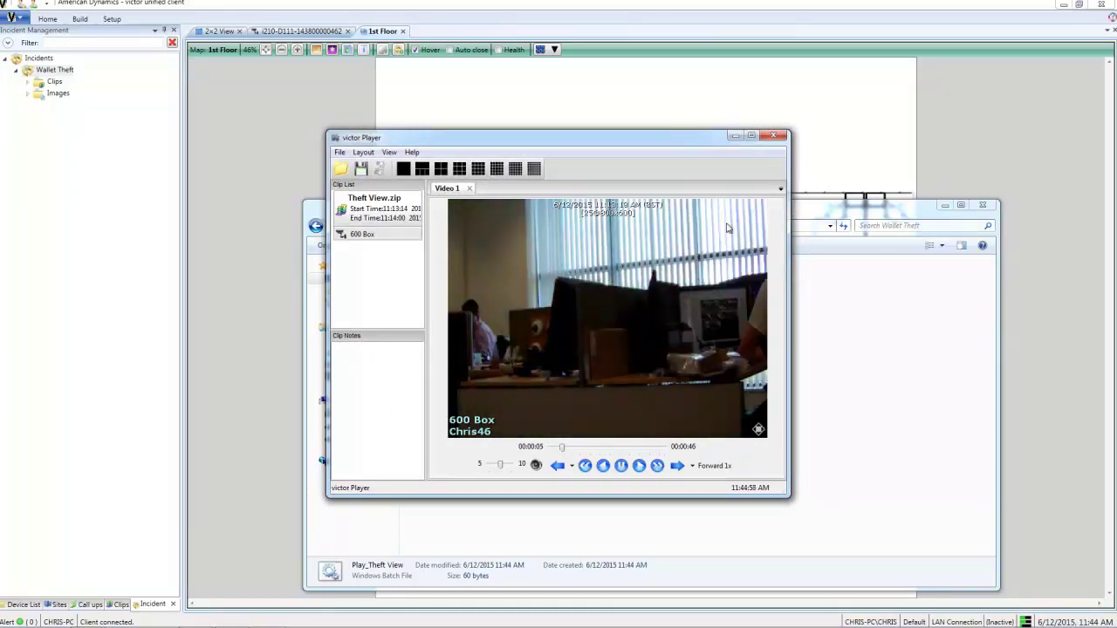
# Step: Close the clip player and open the exported Wallet Theft report document from Explorer
pyautogui.click(773, 135)
pyautogui.doubleClick(454, 352)
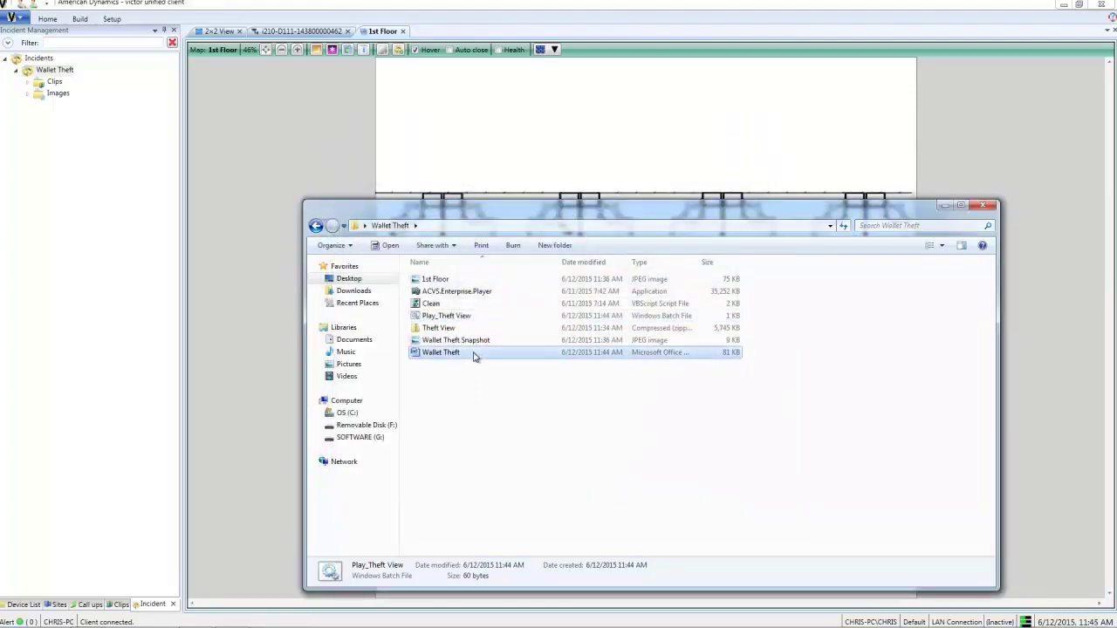